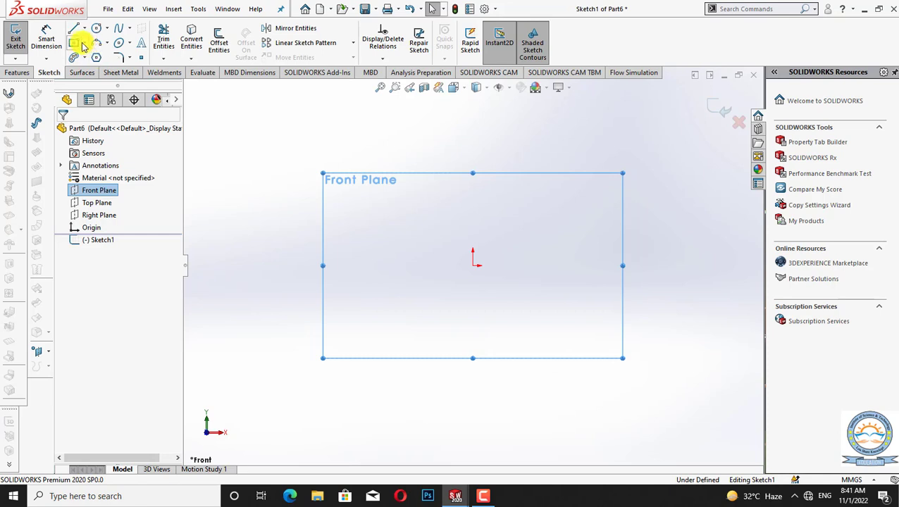
# - Sketch a center rectangle about 143 mm wide on the Front Plane, centred on the origin
pyautogui.click(84, 43)
pyautogui.click(81, 71)
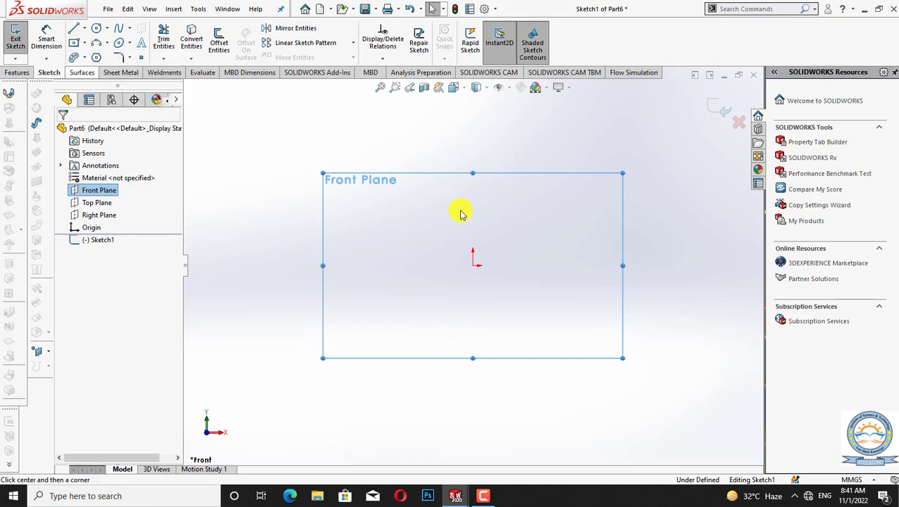
pyautogui.click(473, 265)
pyautogui.click(593, 297)
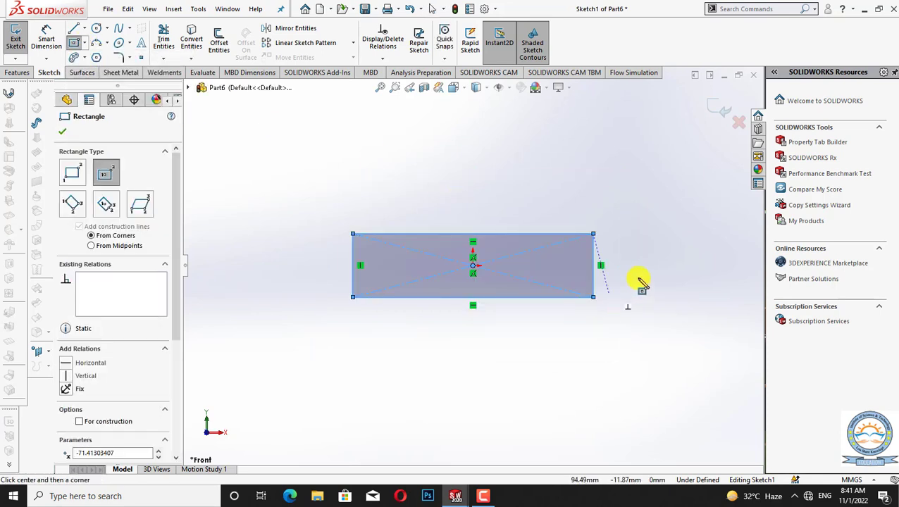
pyautogui.rightClick(639, 282)
pyautogui.click(654, 282)
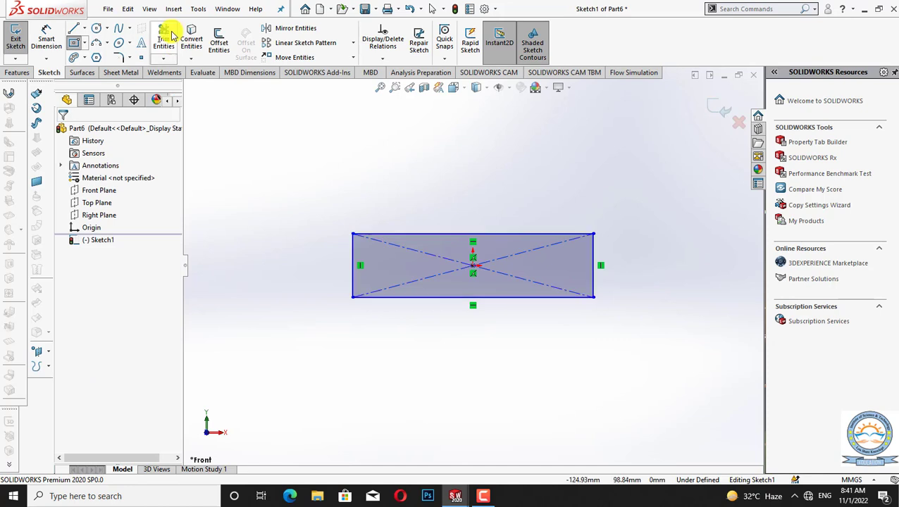
# - Dimension the rectangle's upper horizontal edge to 200 mm
pyautogui.click(48, 41)
pyautogui.click(400, 234)
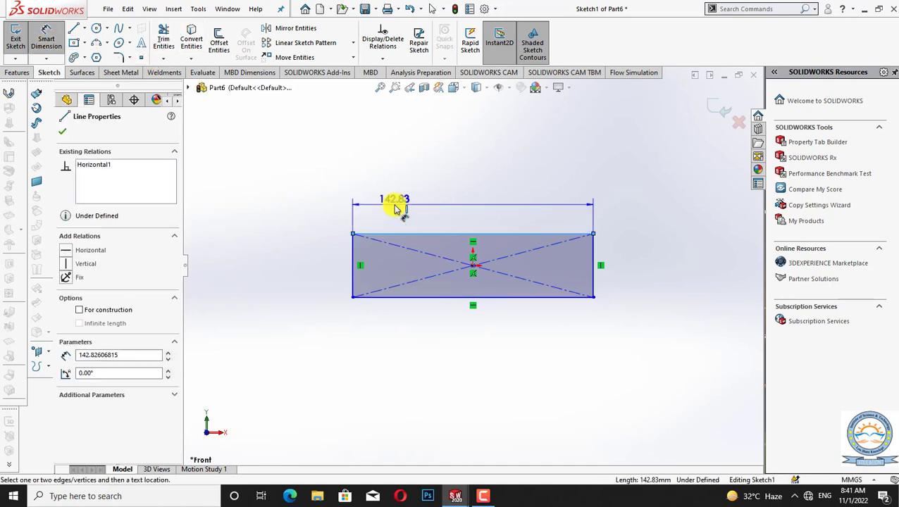
pyautogui.click(396, 209)
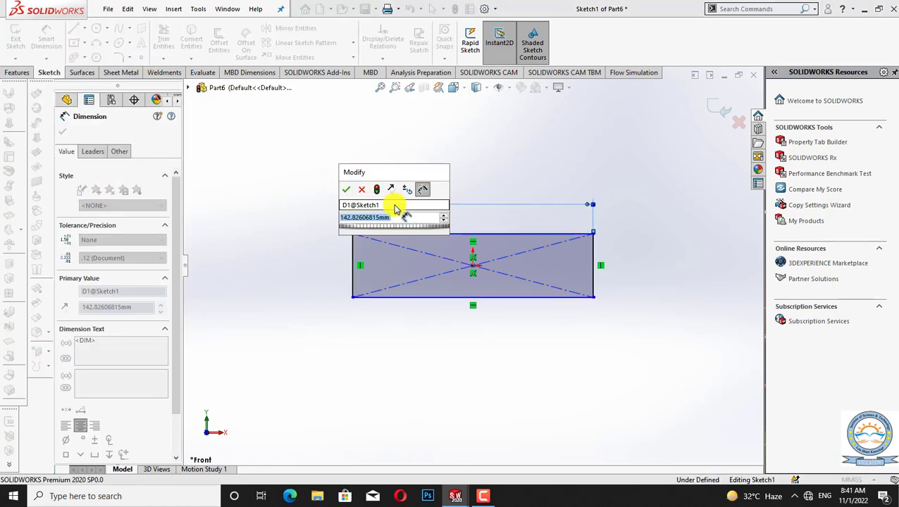
pyautogui.write('=')
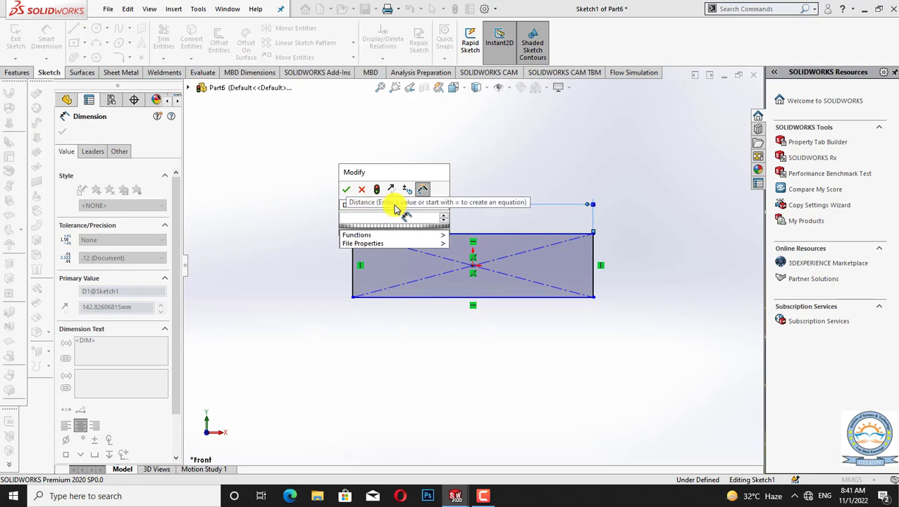
pyautogui.write('200')
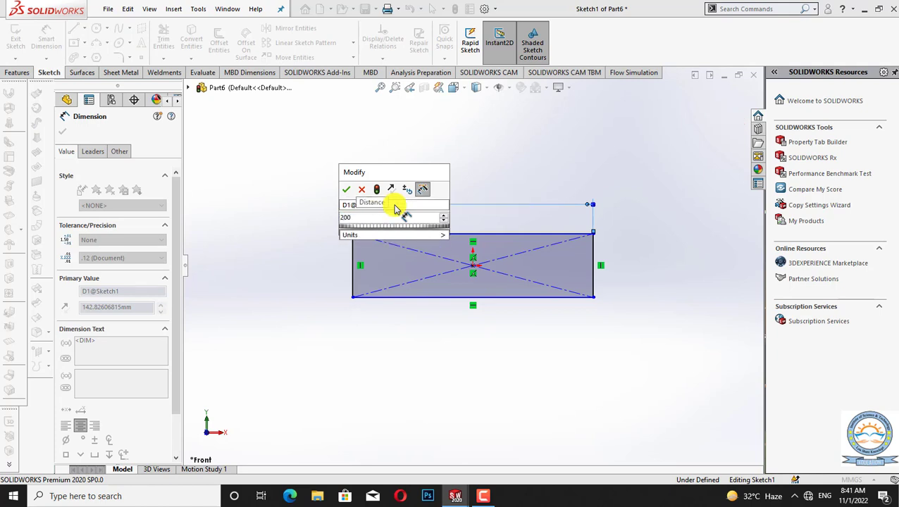
pyautogui.press('Return')
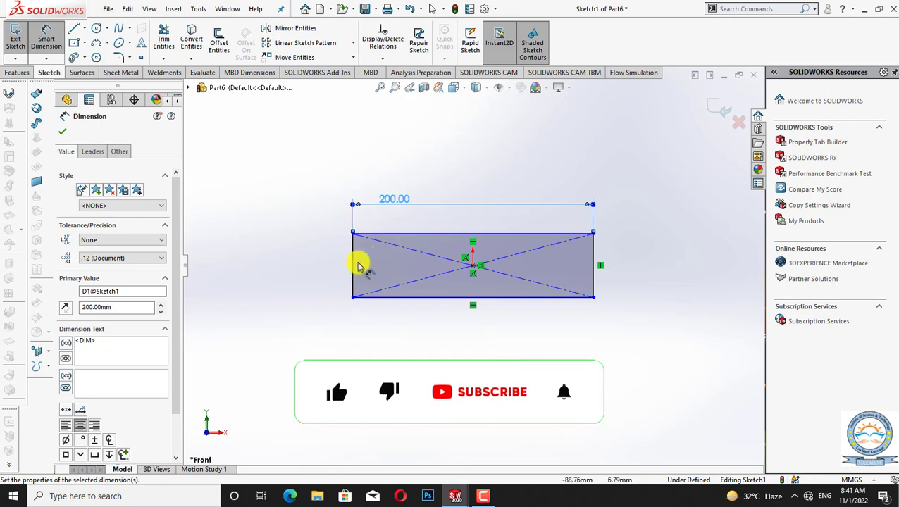
# - Dimension the rectangle's left vertical edge to 50 mm and finish dimensioning
pyautogui.click(352, 270)
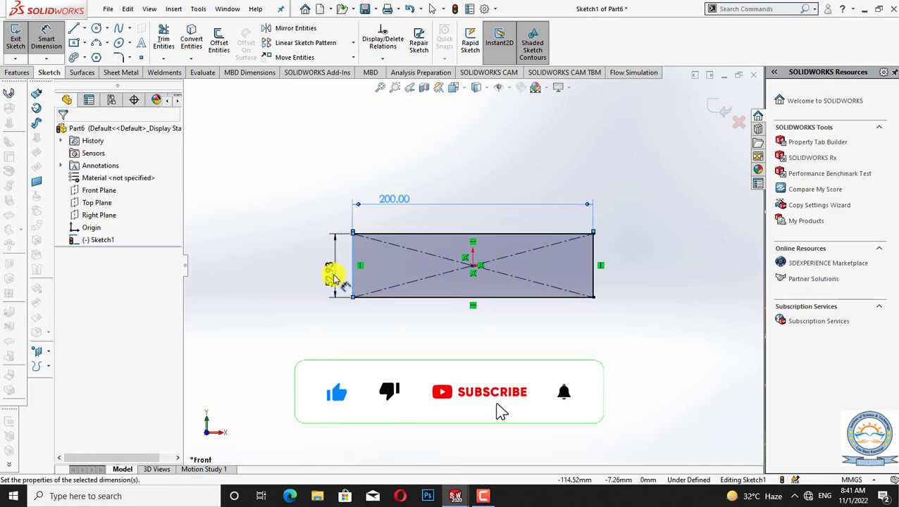
pyautogui.click(335, 277)
pyautogui.press('BackSpace')
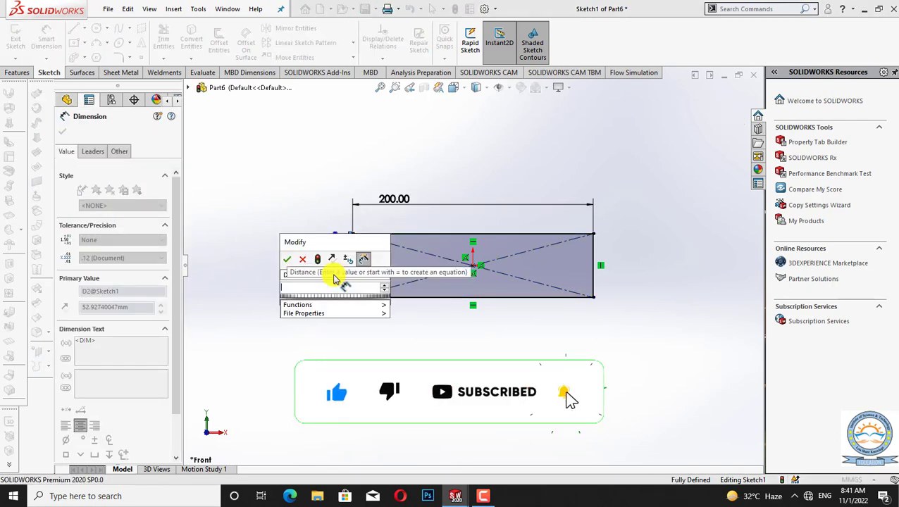
pyautogui.write('50')
pyautogui.press('Return')
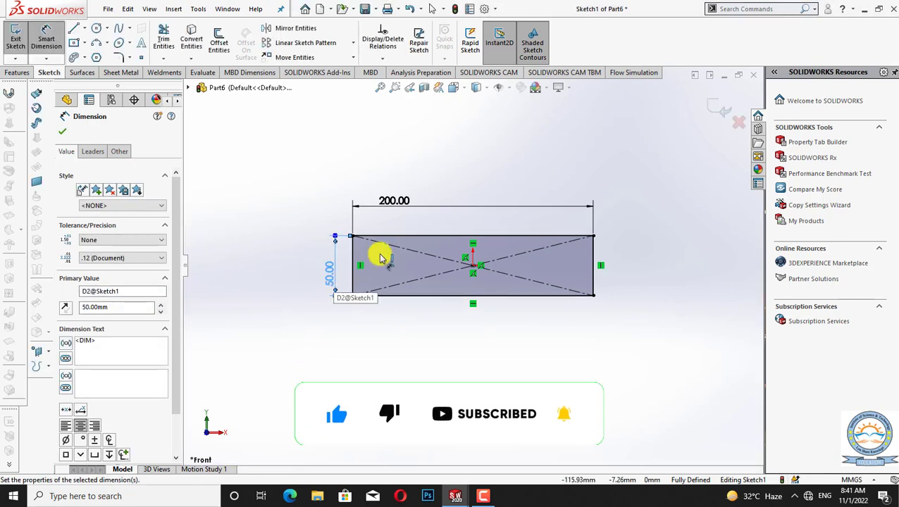
pyautogui.click(68, 133)
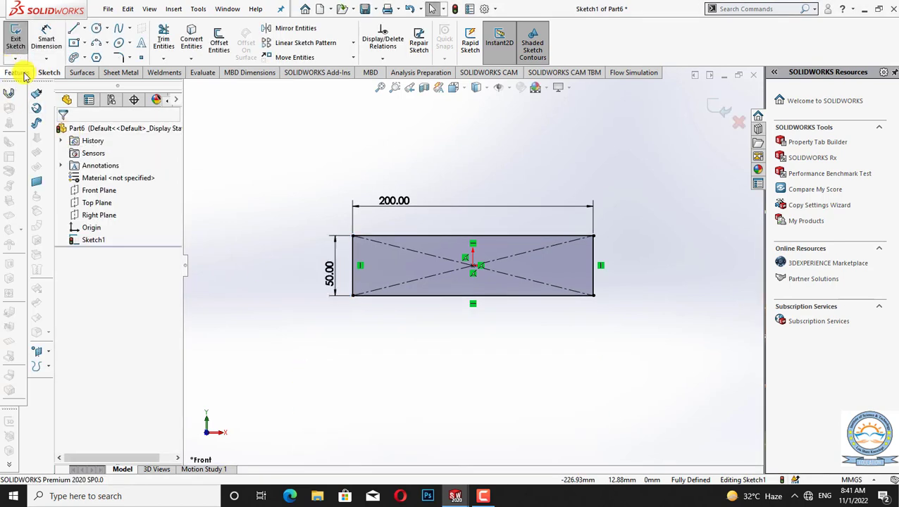
# - Create a 2 mm thick sheet metal base flange from the rectangle sketch, with a K-Factor of 0.5 and rectangular relief
pyautogui.click(120, 73)
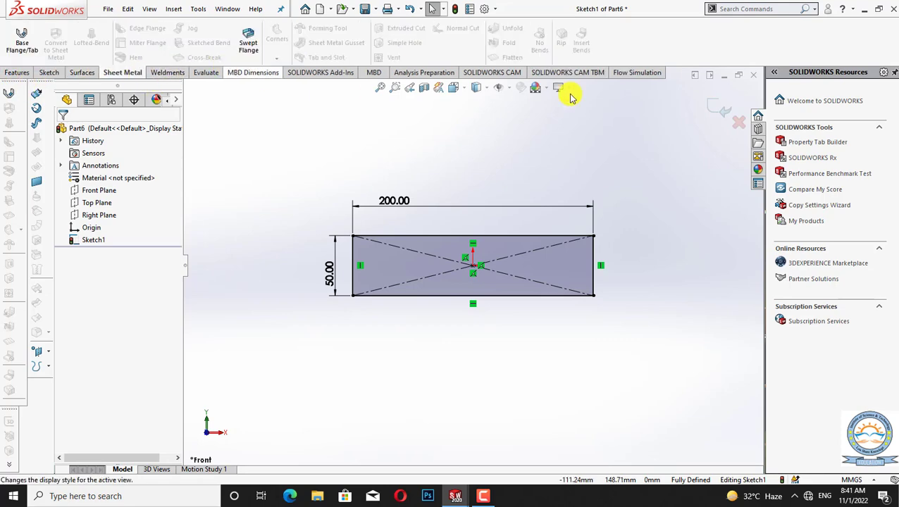
pyautogui.click(22, 42)
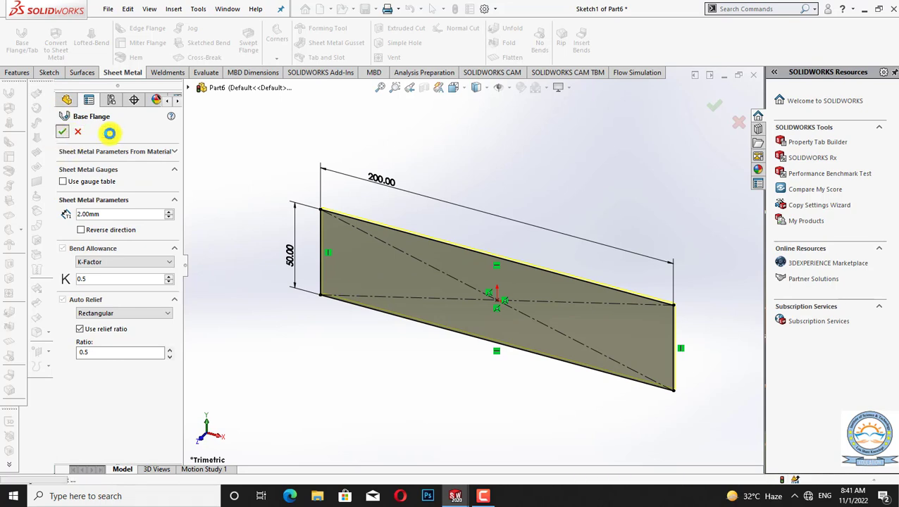
pyautogui.click(62, 134)
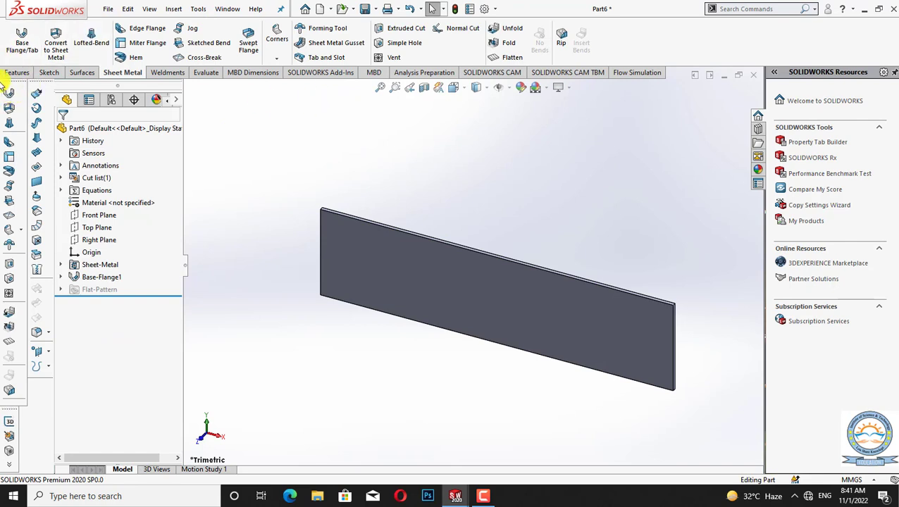
pyautogui.click(21, 44)
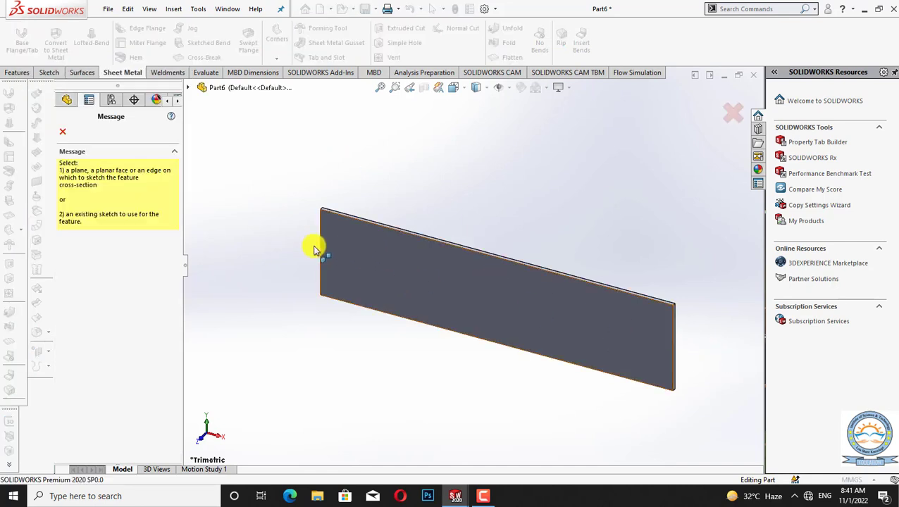
pyautogui.click(674, 331)
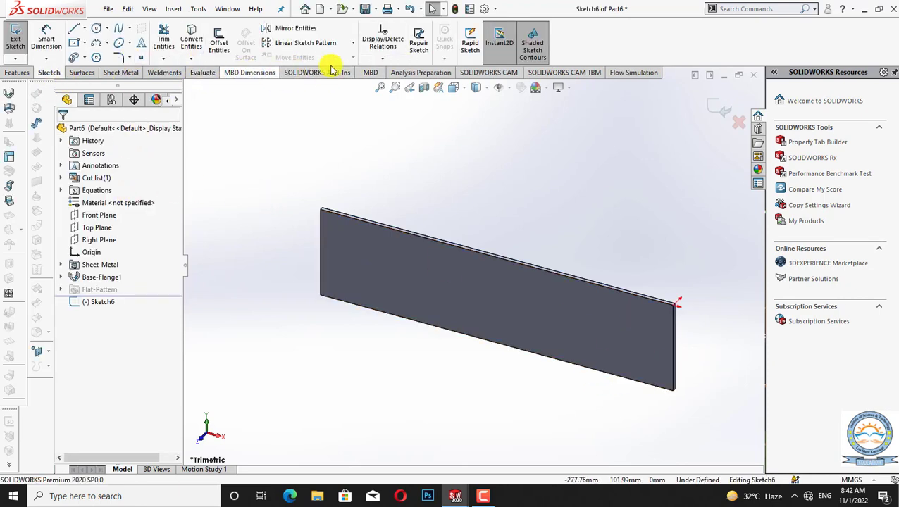
pyautogui.click(125, 73)
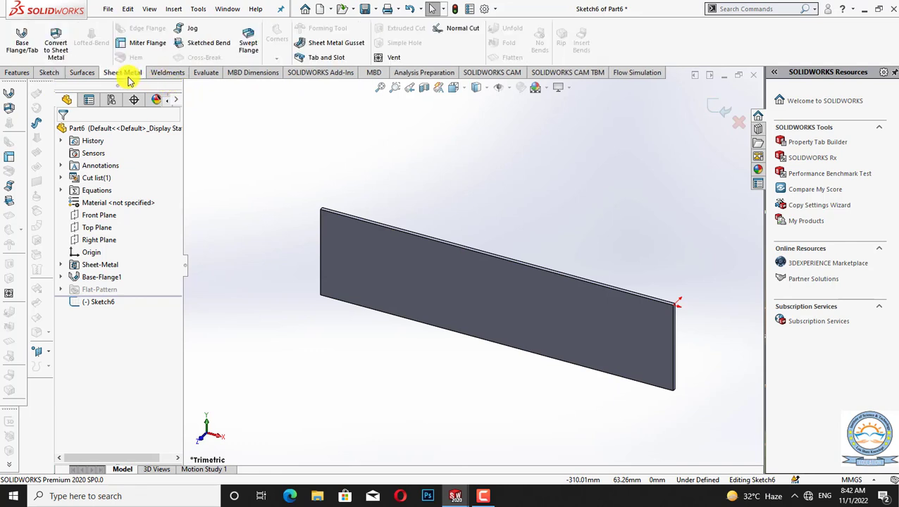
pyautogui.click(724, 111)
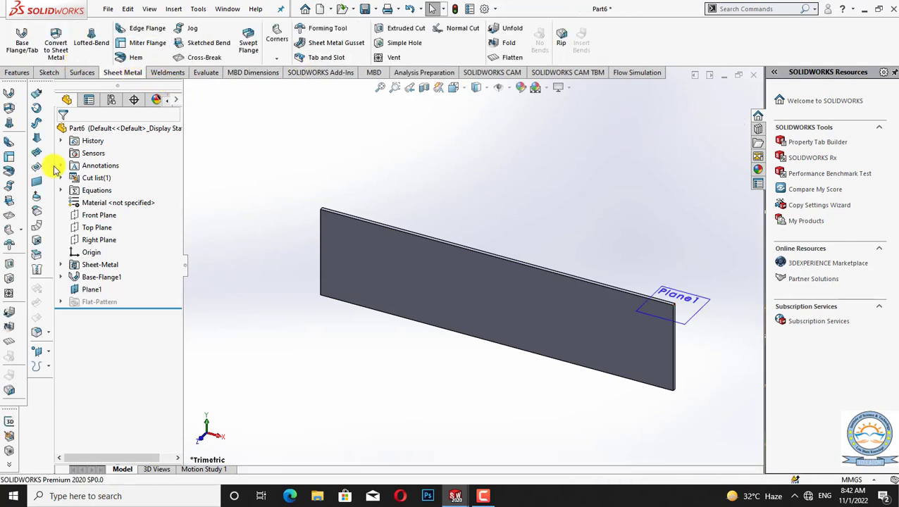
# - Add a 90-degree edge flange with a blind length of 200 mm on the right vertical edge of the base flange
pyautogui.click(137, 28)
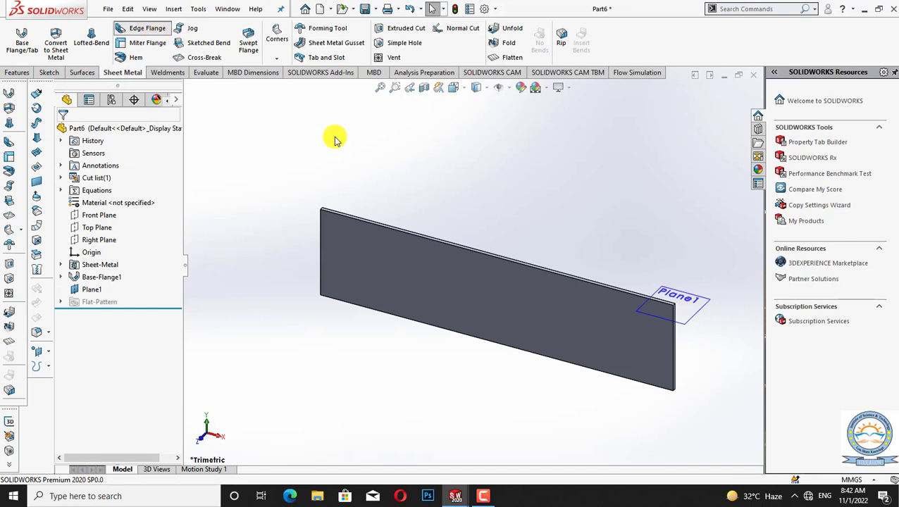
pyautogui.click(673, 352)
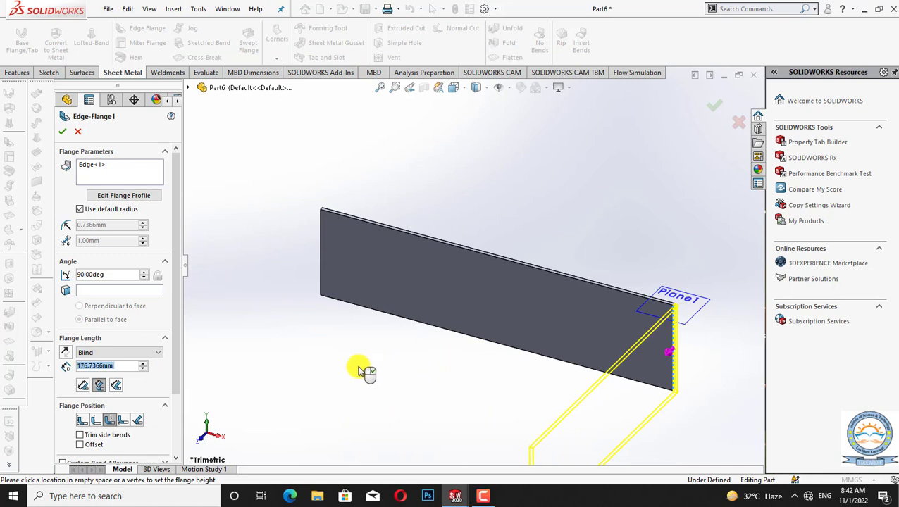
pyautogui.doubleClick(124, 365)
pyautogui.write('26')
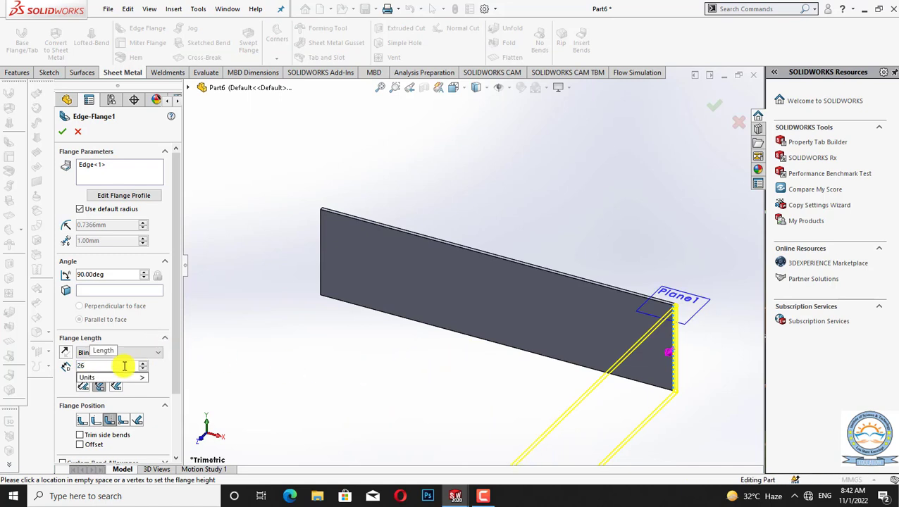
pyautogui.press('BackSpace')
pyautogui.write('00')
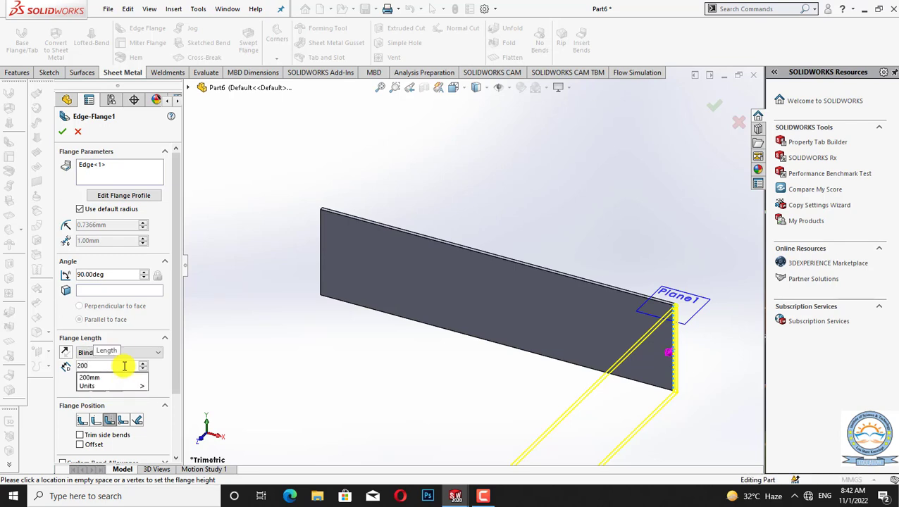
pyautogui.press('Return')
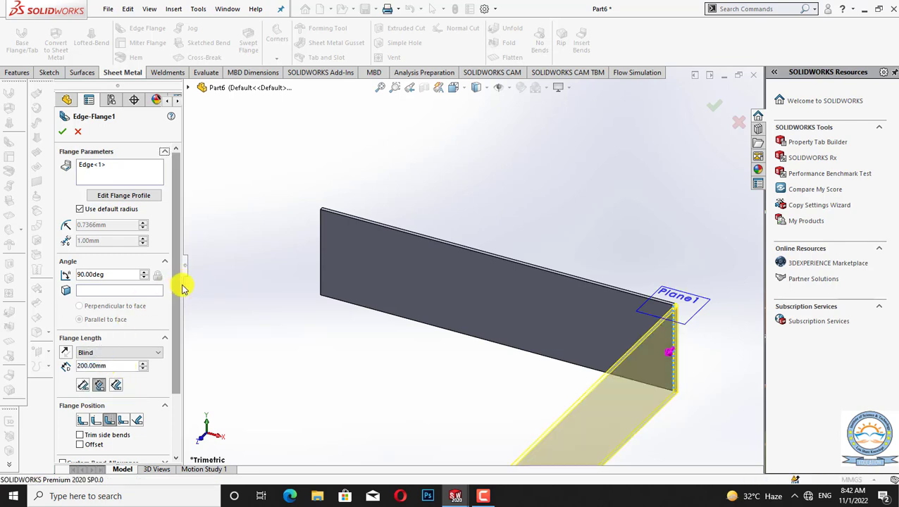
pyautogui.click(269, 300)
pyautogui.press('z')
pyautogui.press('z')
pyautogui.press('z')
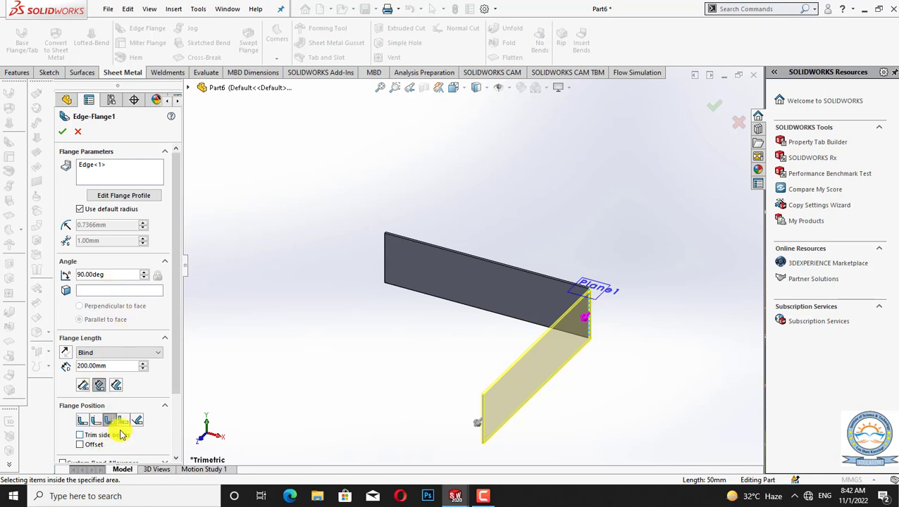
pyautogui.click(62, 133)
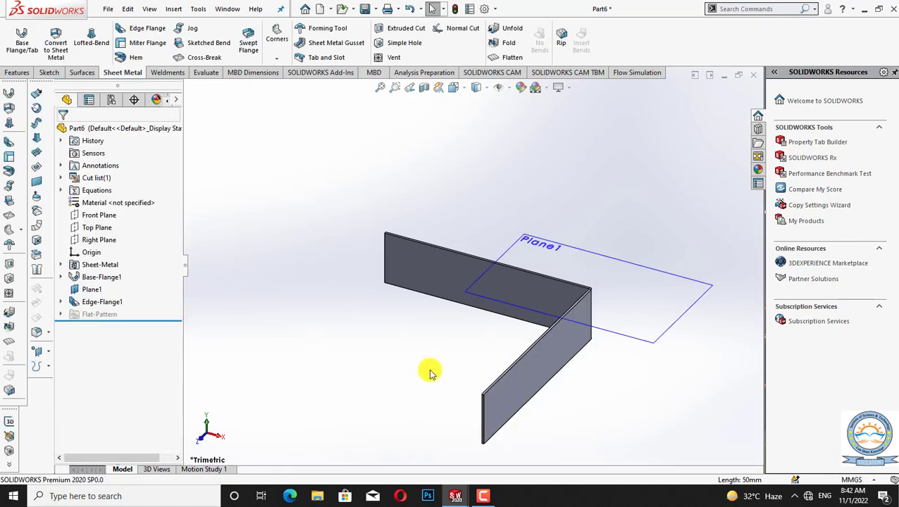
# - Add a 90-degree edge flange 200 mm long on the free end of the side flange, running parallel to the base flange
pyautogui.click(148, 29)
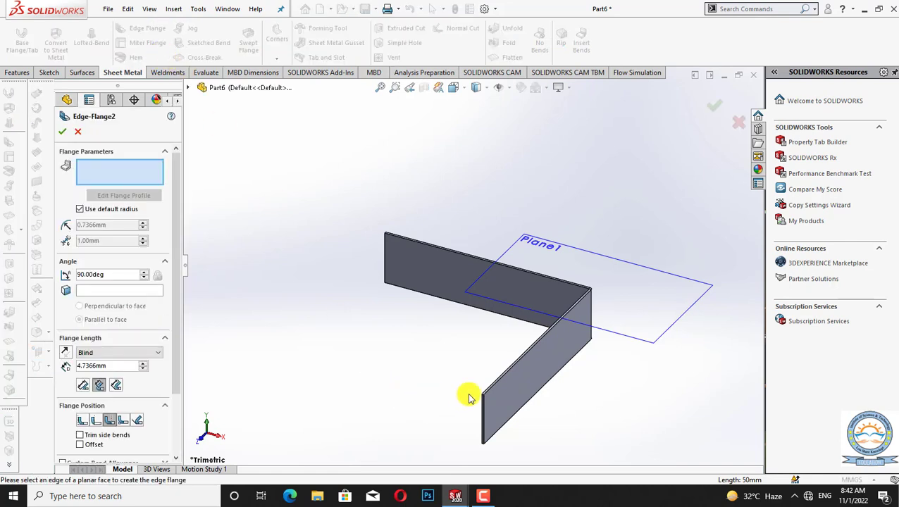
pyautogui.click(482, 408)
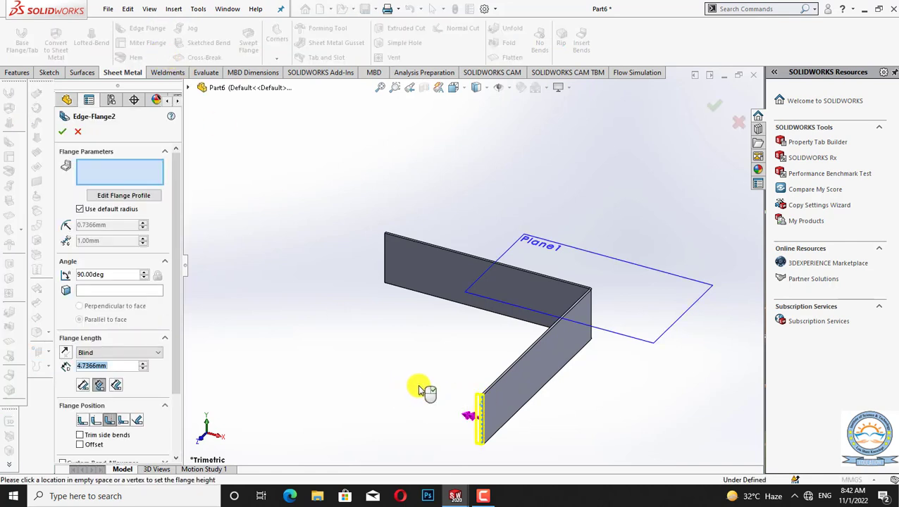
pyautogui.click(304, 343)
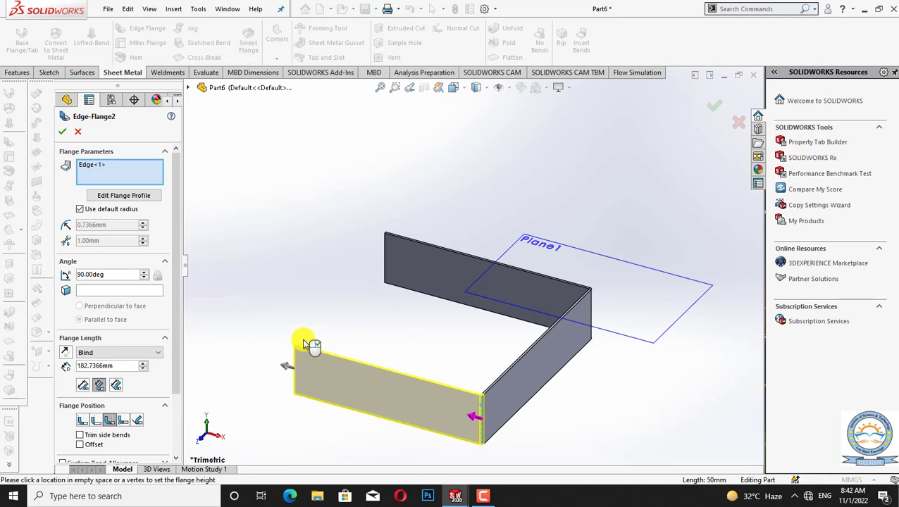
pyautogui.click(111, 362)
pyautogui.press('BackSpace')
pyautogui.press('BackSpace')
pyautogui.press('BackSpace')
pyautogui.press('BackSpace')
pyautogui.press('BackSpace')
pyautogui.press('BackSpace')
pyautogui.press('BackSpace')
pyautogui.press('BackSpace')
pyautogui.press('BackSpace')
pyautogui.press('BackSpace')
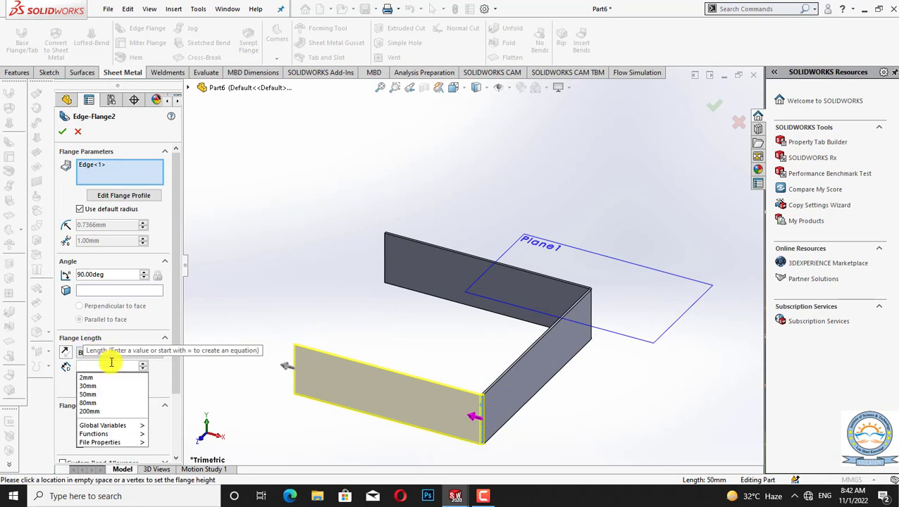
pyautogui.write('200')
pyautogui.press('Return')
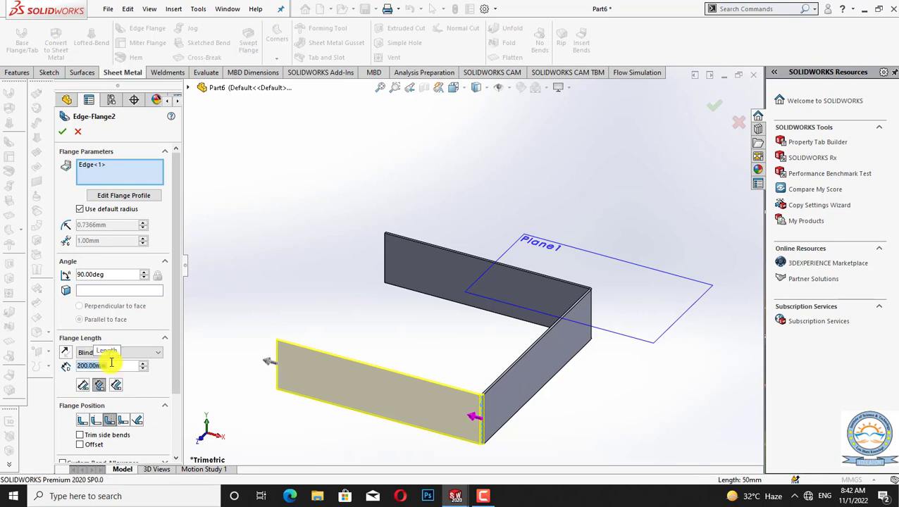
pyautogui.click(63, 134)
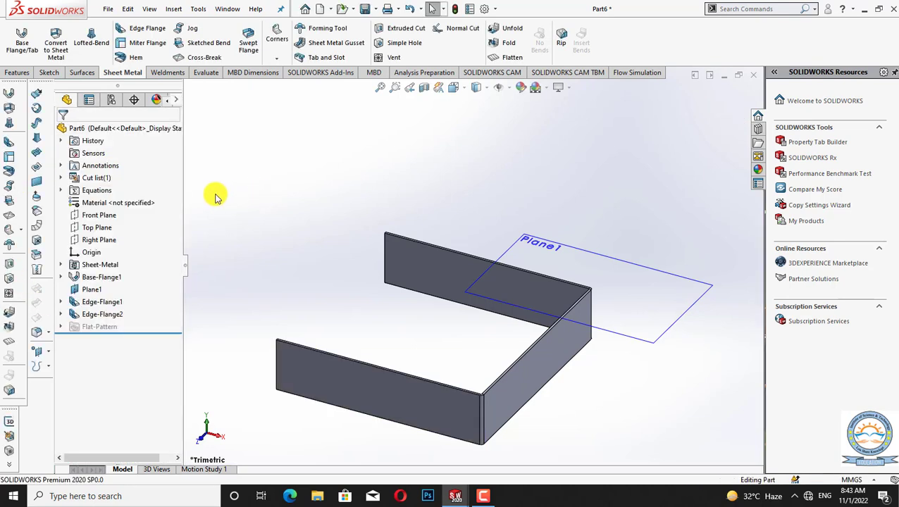
# - Add a 90-degree edge flange with a blind length of 199.5 mm on one wall's free vertical edge to close the open fourth side
pyautogui.press('Right')
pyautogui.press('Right')
pyautogui.press('Right')
pyautogui.press('Right')
pyautogui.press('Right')
pyautogui.press('Right')
pyautogui.press('Right')
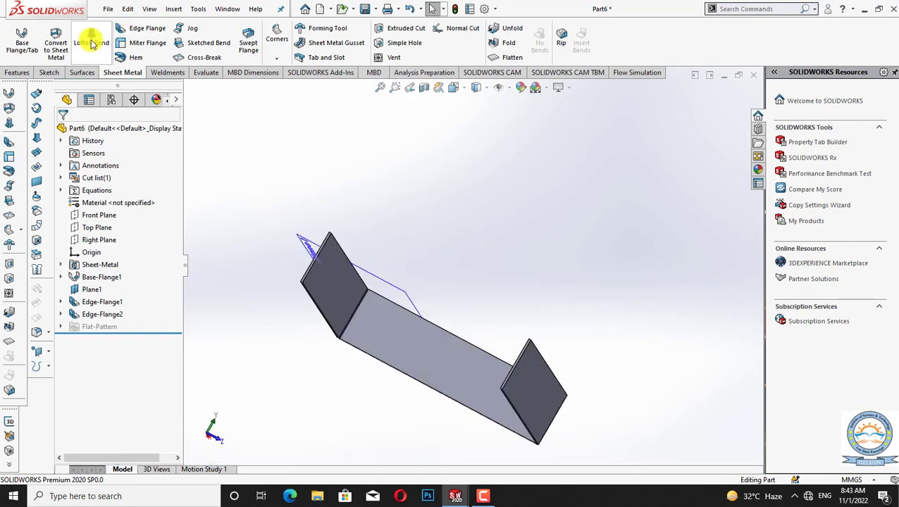
pyautogui.click(148, 30)
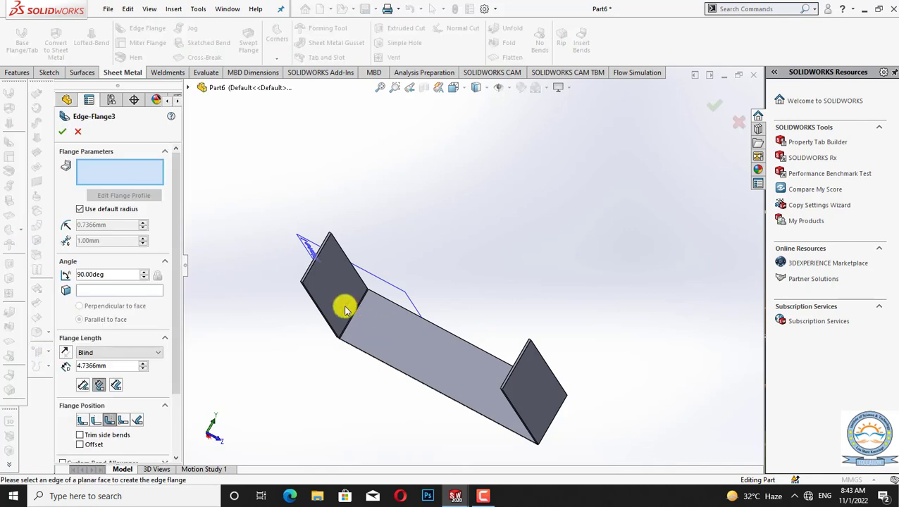
pyautogui.click(312, 274)
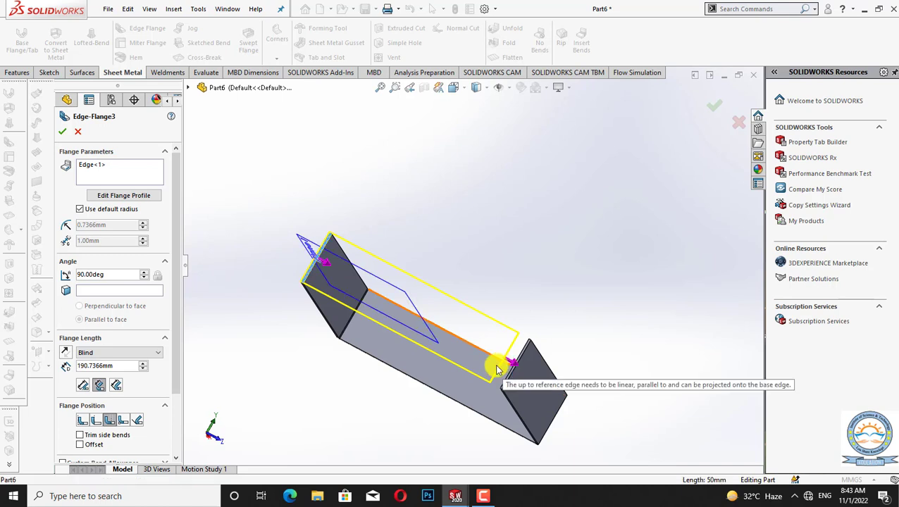
pyautogui.doubleClick(113, 366)
pyautogui.press('BackSpace')
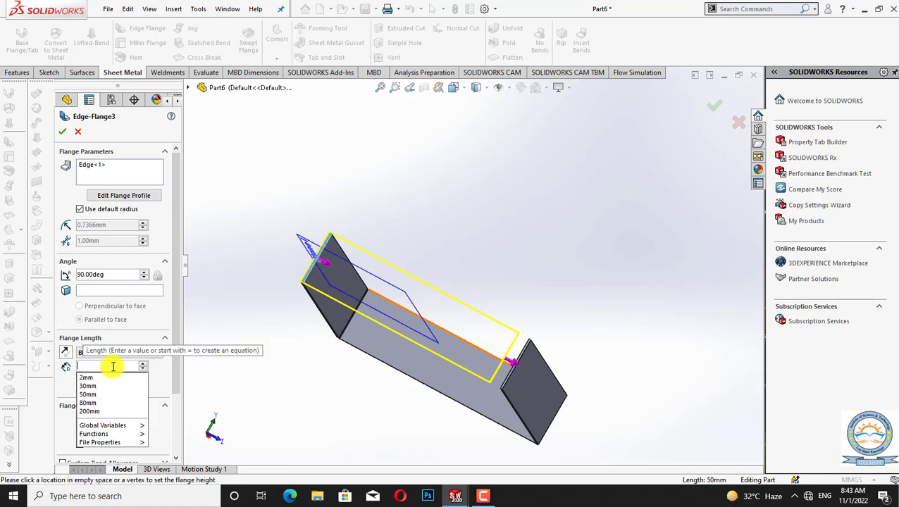
pyautogui.write('199')
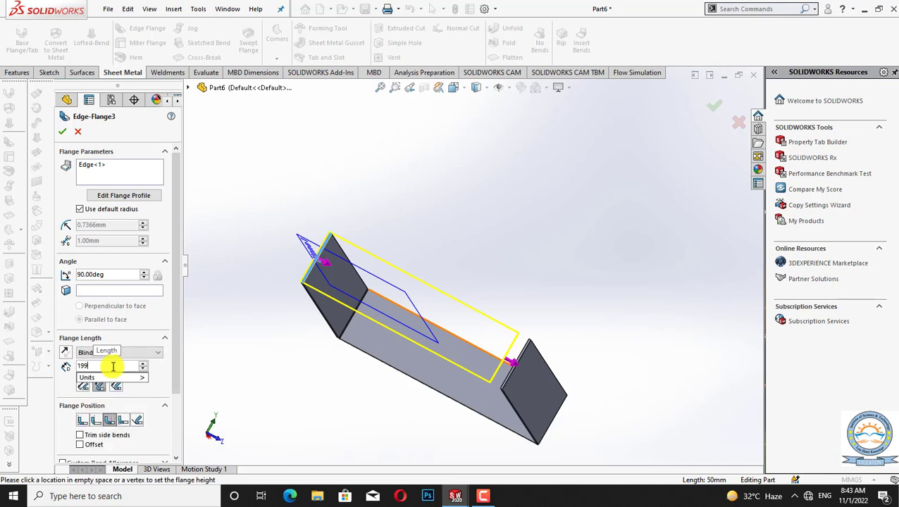
pyautogui.write('.5')
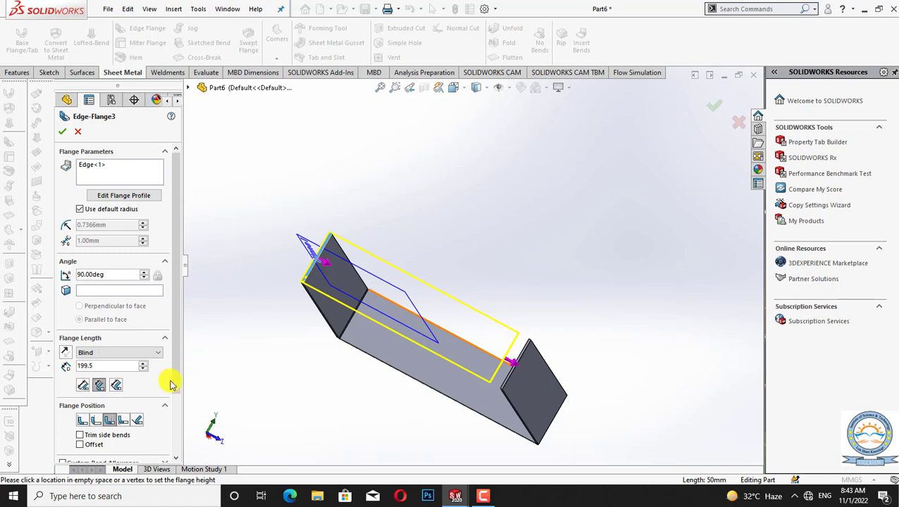
pyautogui.moveTo(174, 375); pyautogui.dragTo(175, 290)
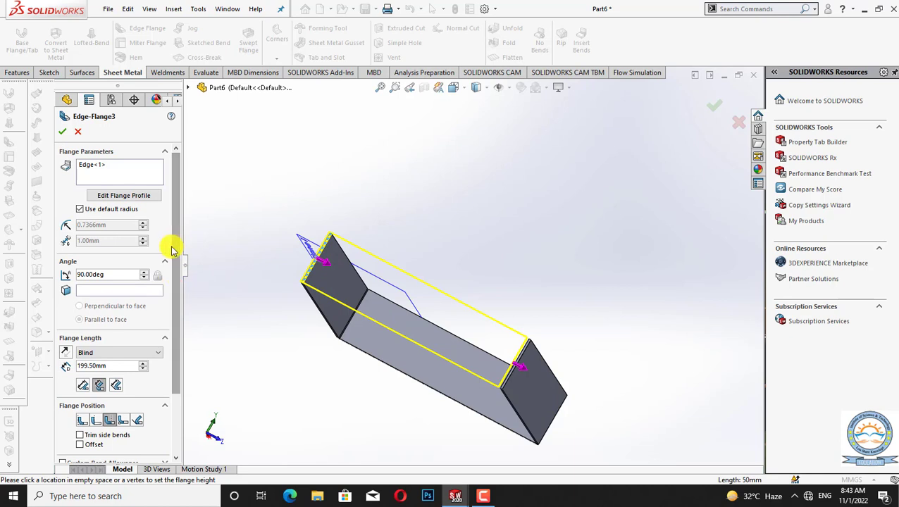
pyautogui.click(65, 132)
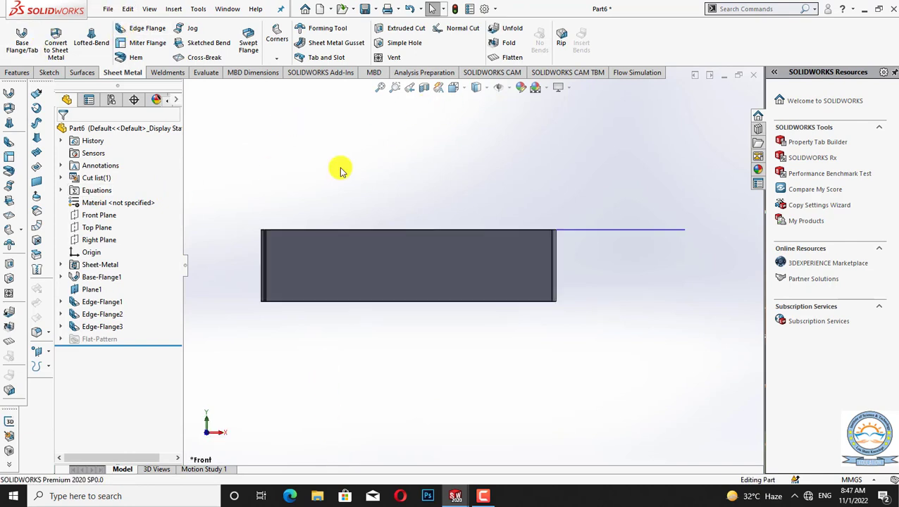
# - Start a new edge flange on the bottom edges of all four walls
pyautogui.click(141, 28)
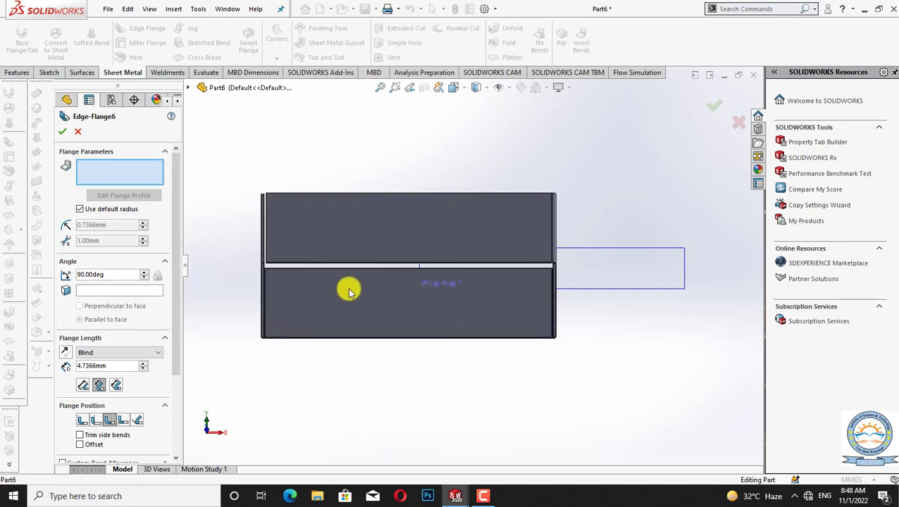
pyautogui.click(265, 271)
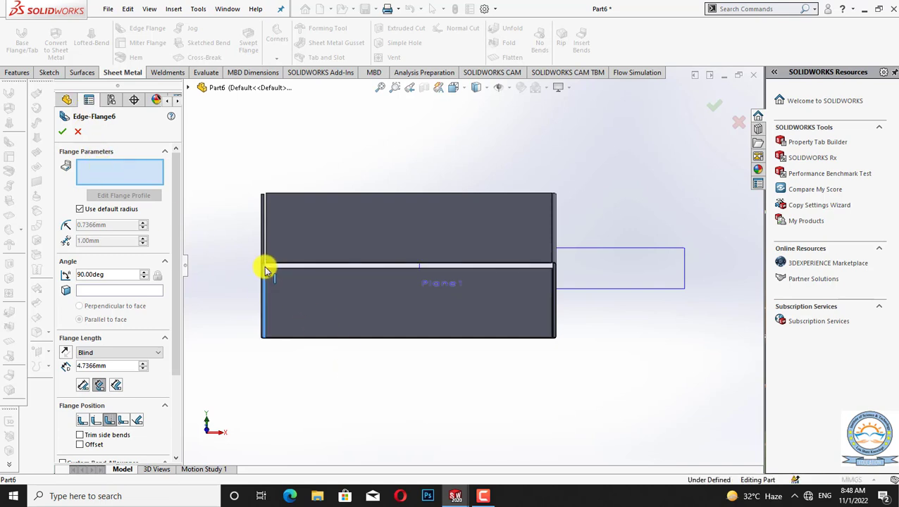
pyautogui.click(550, 300)
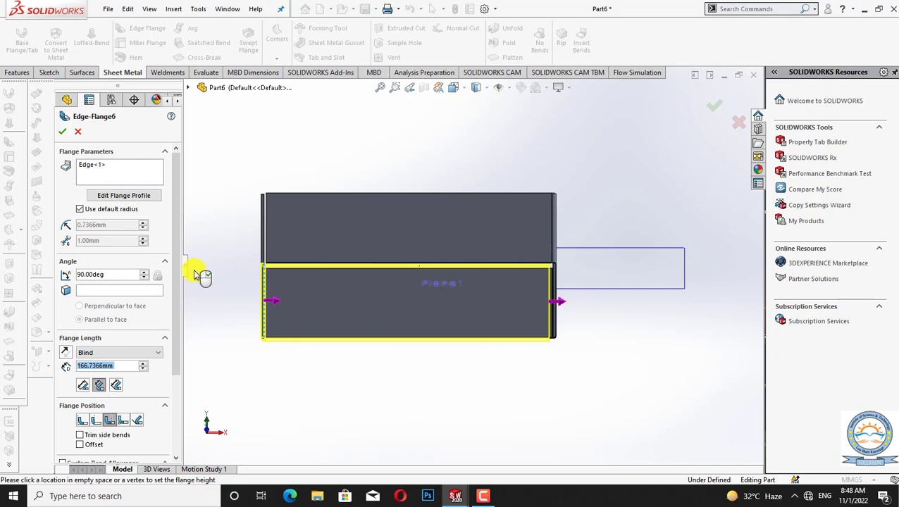
pyautogui.click(102, 176)
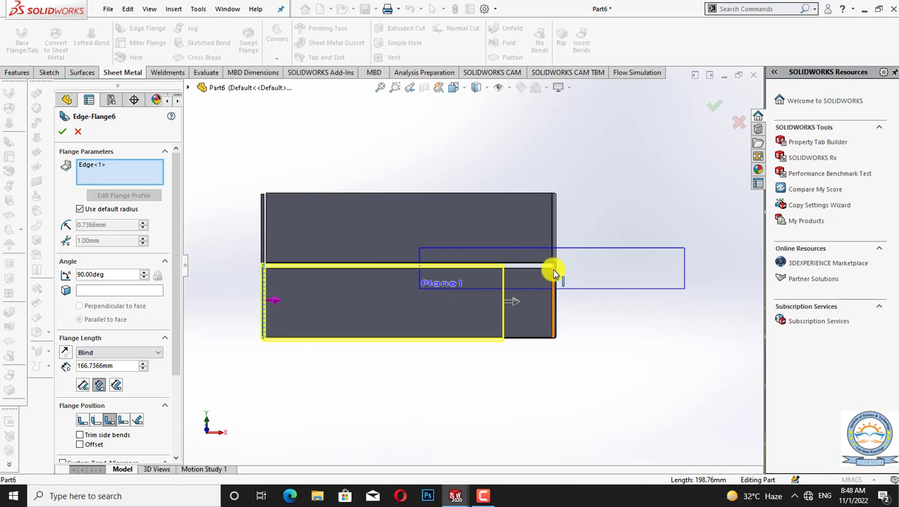
pyautogui.click(521, 267)
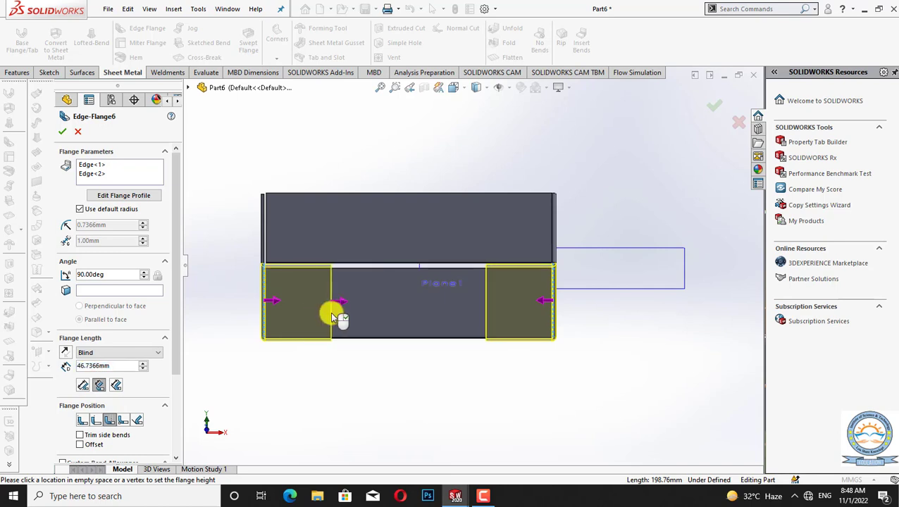
pyautogui.click(131, 176)
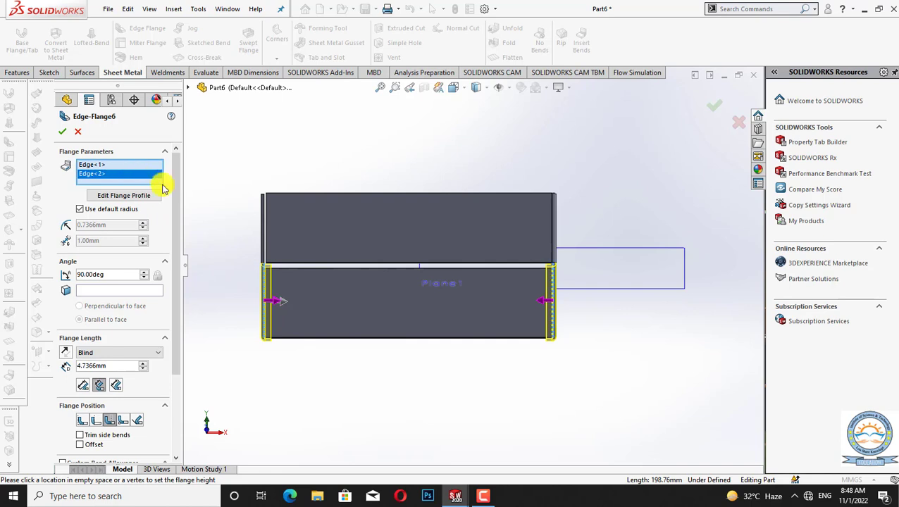
pyautogui.click(372, 338)
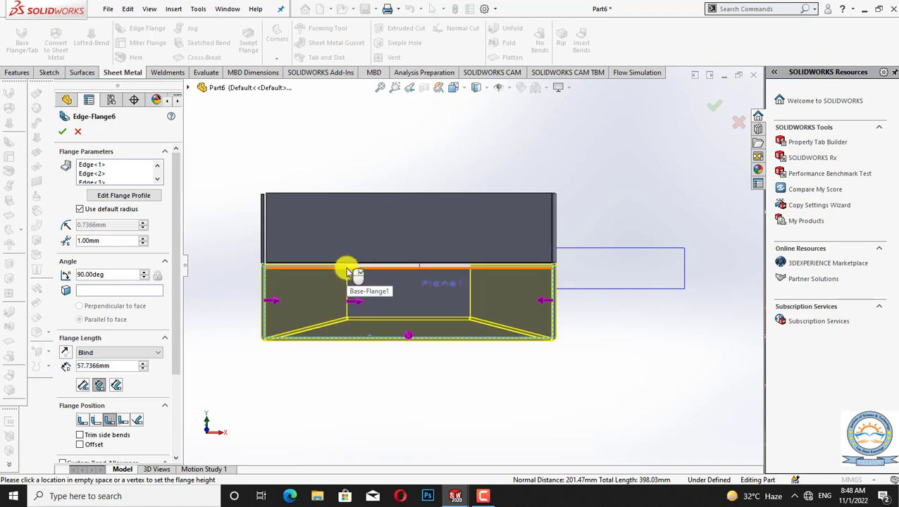
pyautogui.click(320, 304)
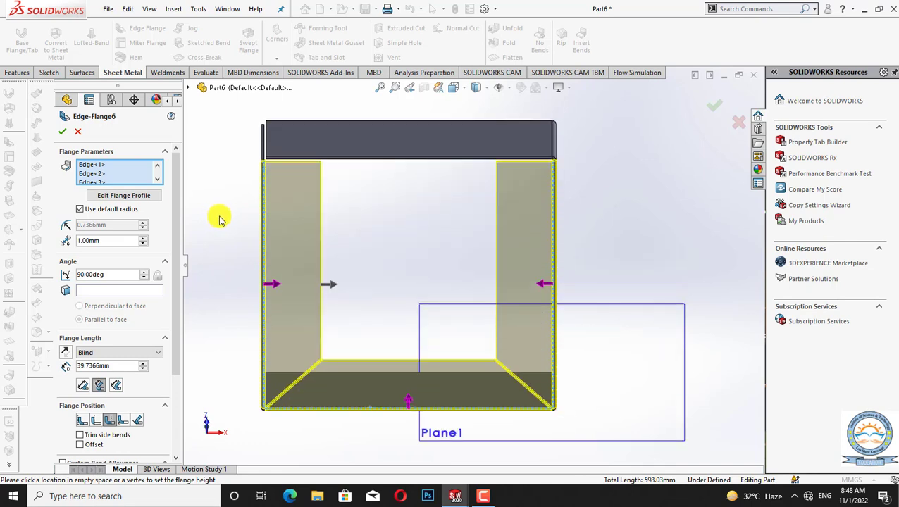
pyautogui.click(417, 162)
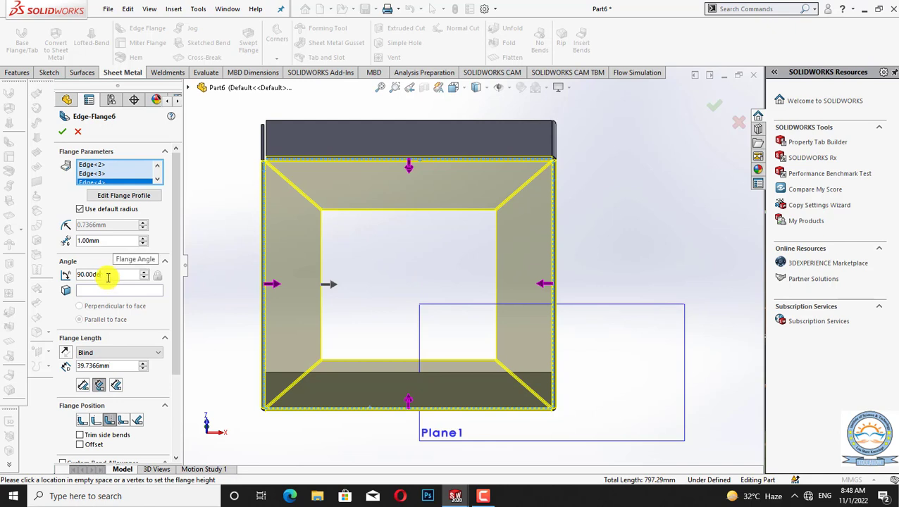
# - Set the angle of the four bottom flanges to 35 degrees
pyautogui.doubleClick(108, 276)
pyautogui.press('BackSpace')
pyautogui.write('3')
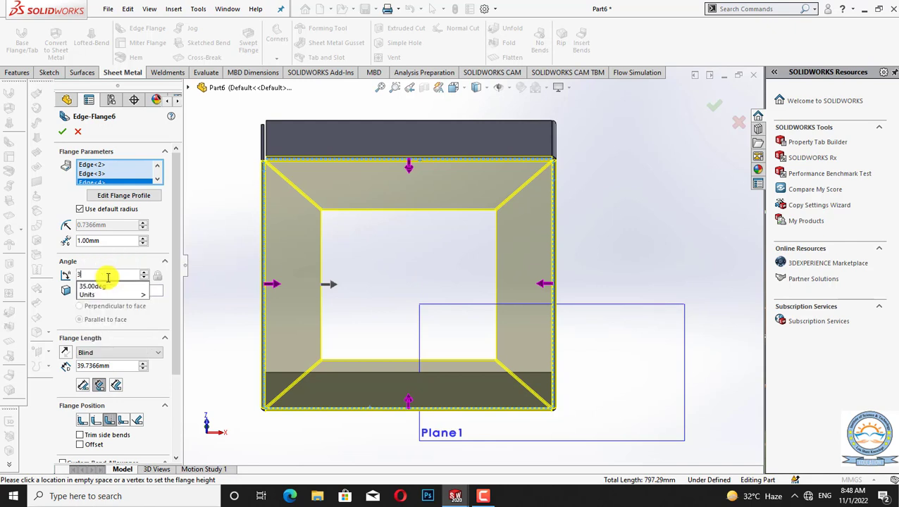
pyautogui.write('5')
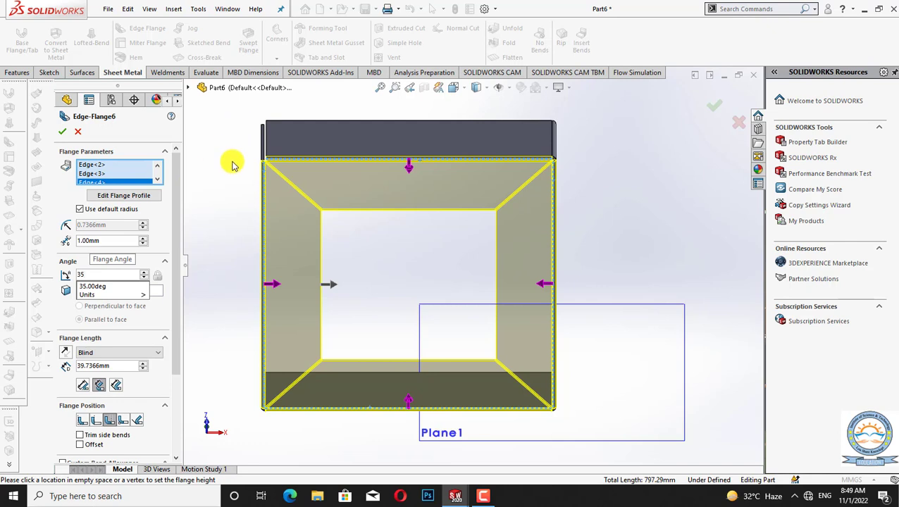
pyautogui.press('Return')
pyautogui.scroll(-4, 168, 355)
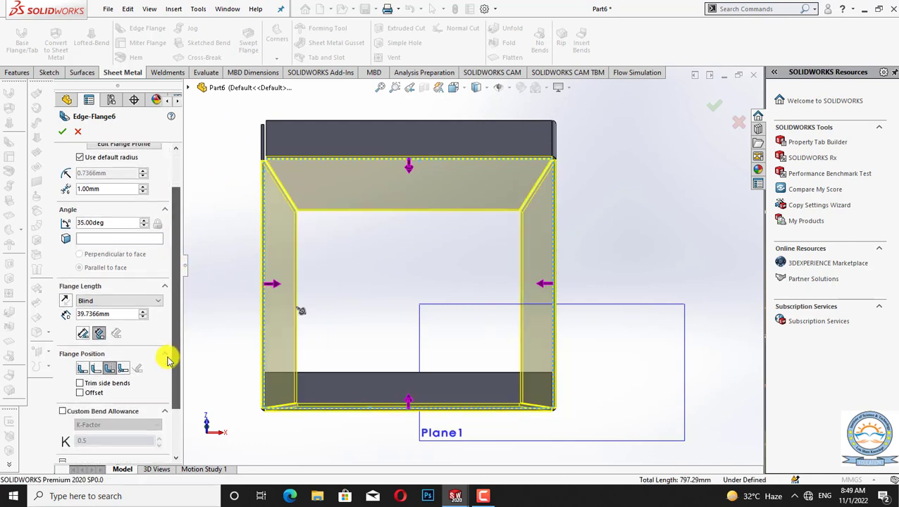
pyautogui.scroll(4, 157, 412)
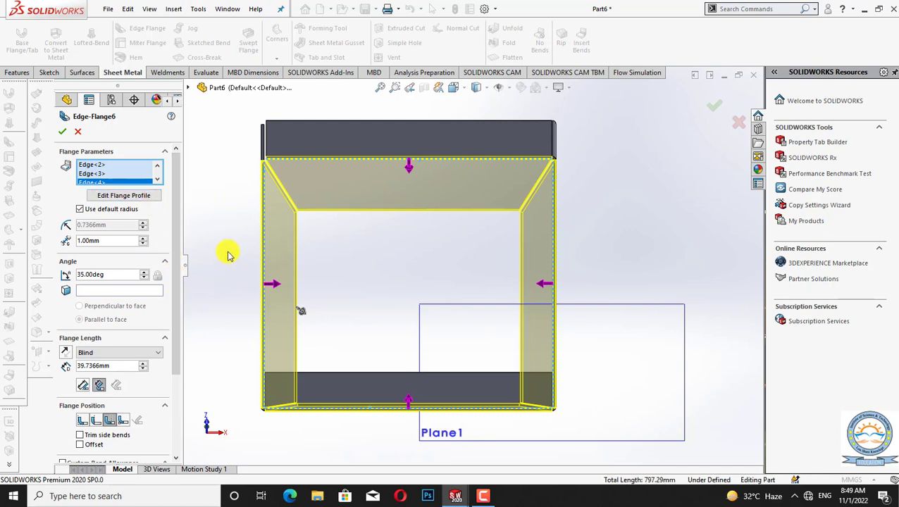
# - Increase the bottom flanges' blind length in 10 mm increments to 119.7366 mm
pyautogui.hotkey('ctrl', '1')
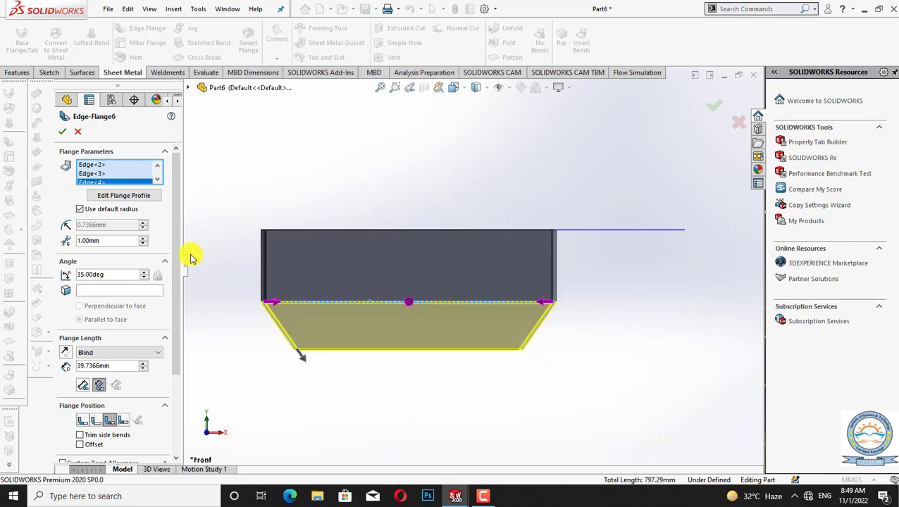
pyautogui.click(139, 362)
pyautogui.click(140, 362)
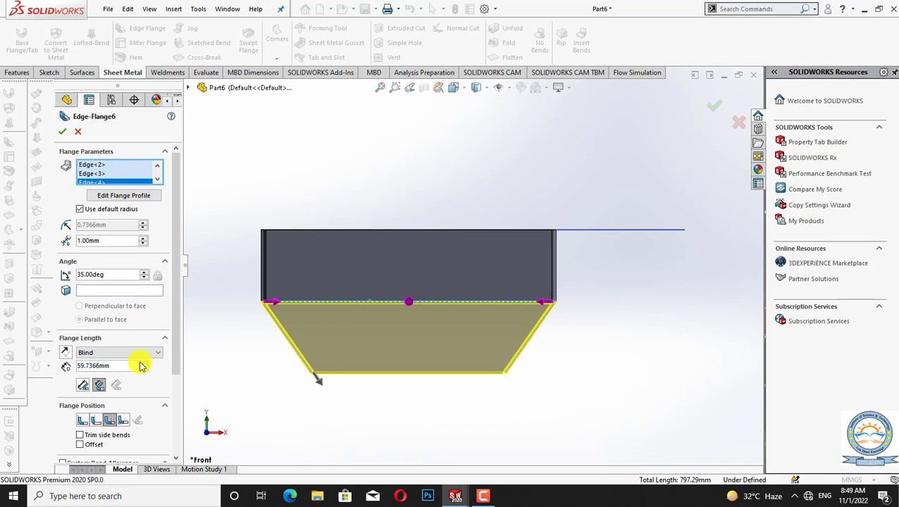
pyautogui.click(140, 362)
pyautogui.click(141, 362)
pyautogui.click(141, 363)
pyautogui.click(141, 364)
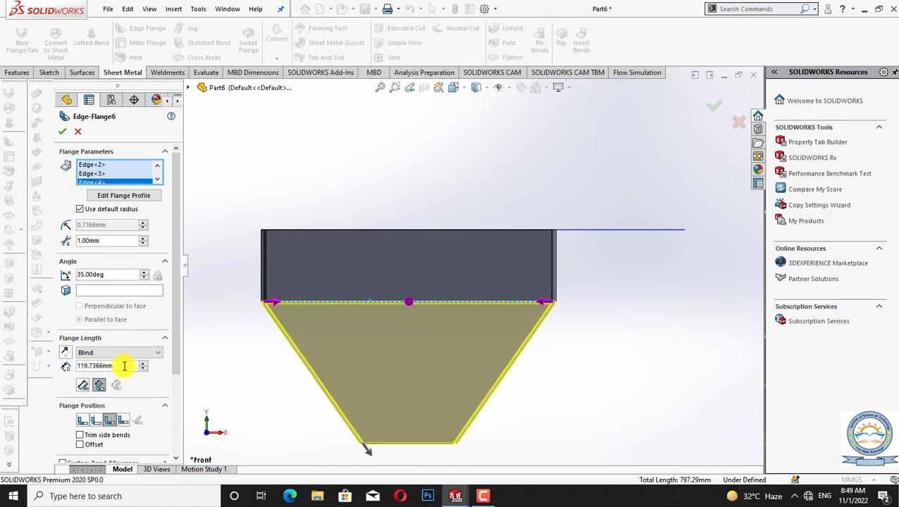
# - Set the blind length of the four tapered bottom flanges to 130 mm and create them
pyautogui.press('BackSpace')
pyautogui.press('BackSpace')
pyautogui.press('BackSpace')
pyautogui.press('BackSpace')
pyautogui.press('BackSpace')
pyautogui.press('BackSpace')
pyautogui.press('BackSpace')
pyautogui.press('BackSpace')
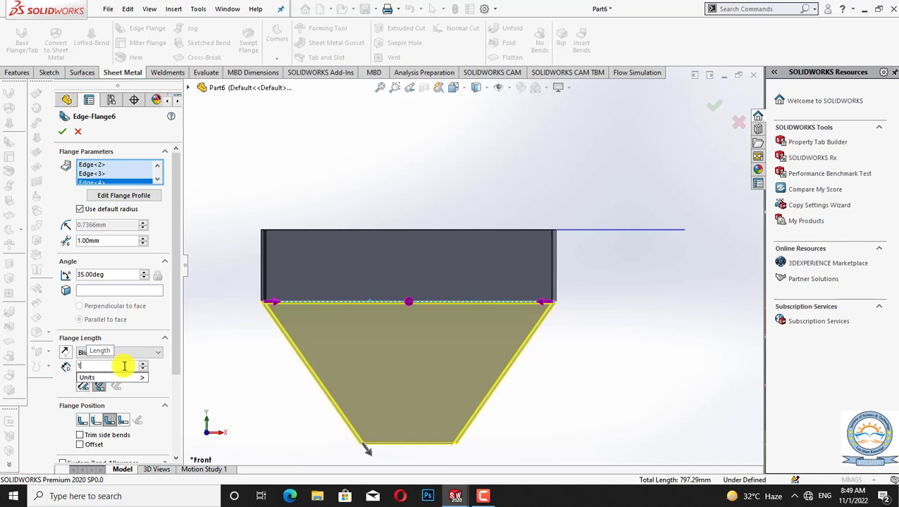
pyautogui.write('30')
pyautogui.click(245, 351)
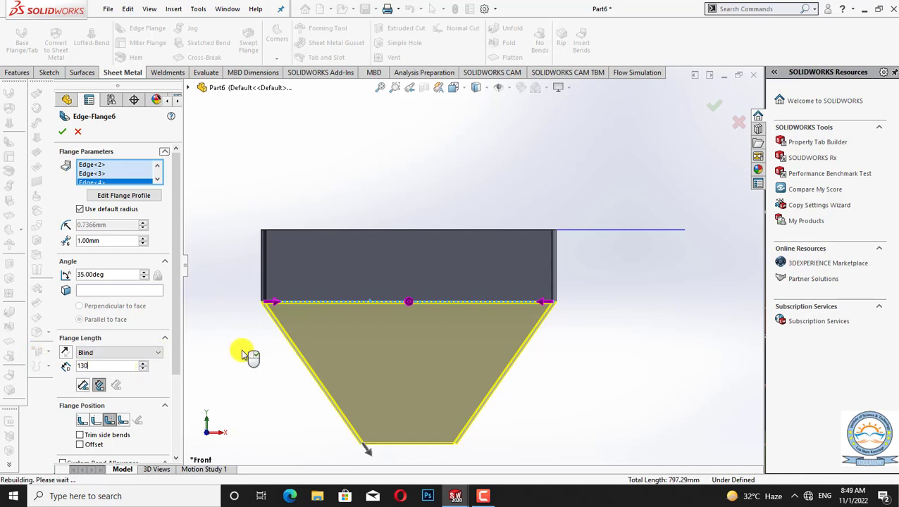
pyautogui.click(63, 132)
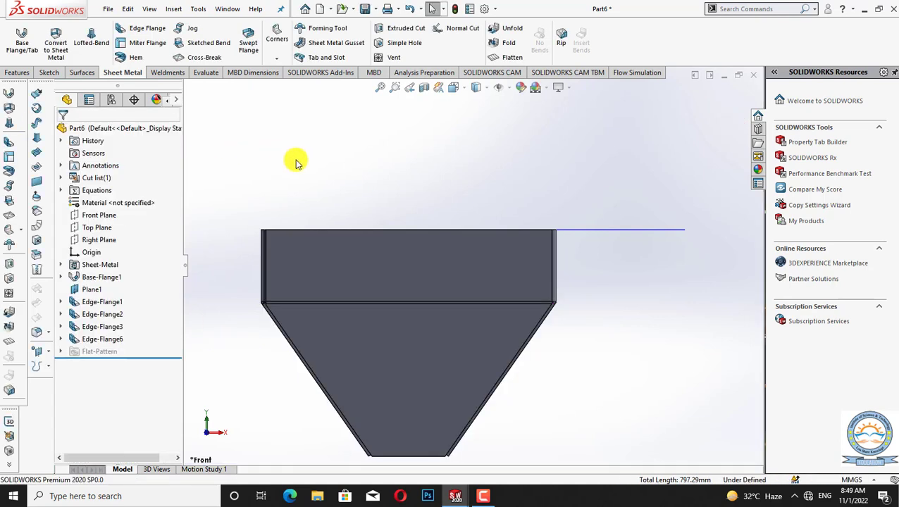
# - Start a new edge flange on the four lower edges of the tapered flanges around the outlet opening
pyautogui.hotkey('ctrl', '6')
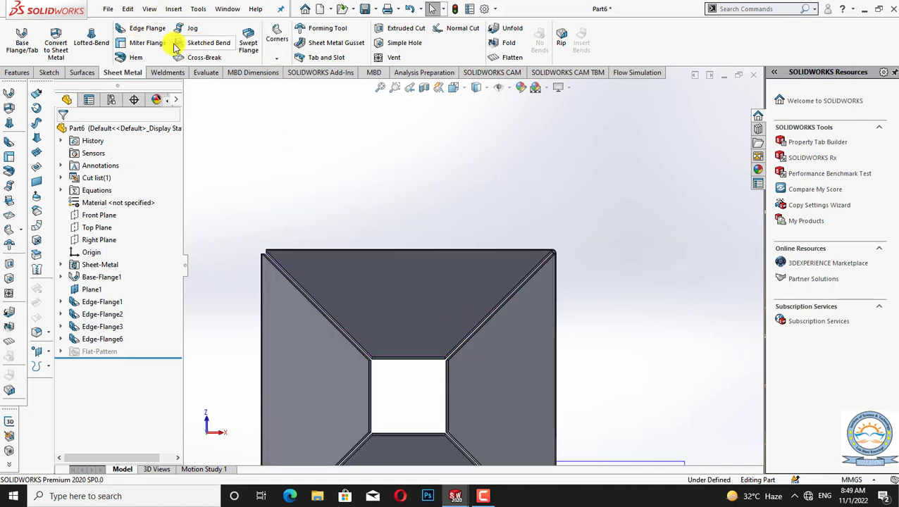
pyautogui.click(145, 29)
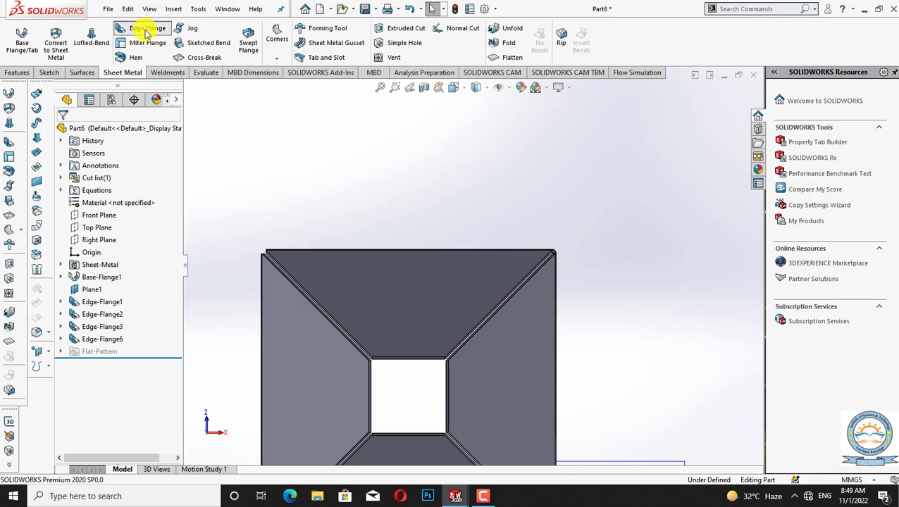
pyautogui.click(388, 359)
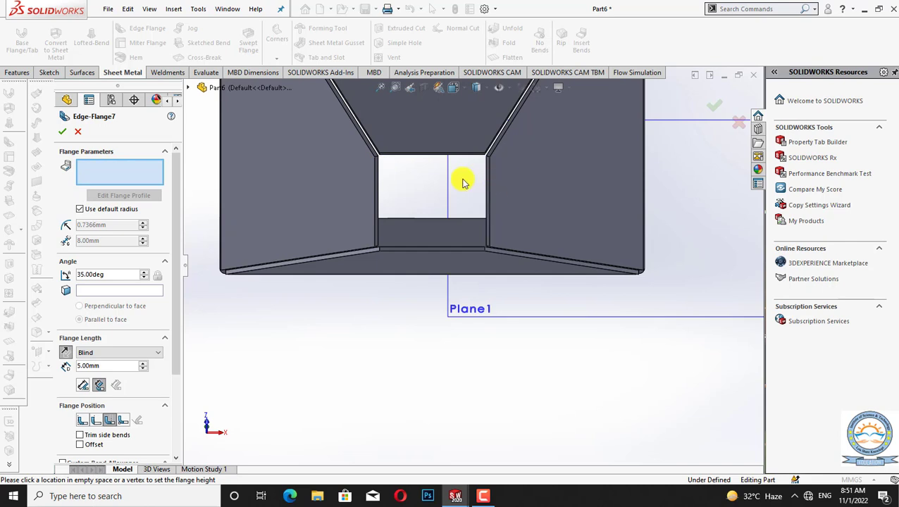
pyautogui.click(423, 154)
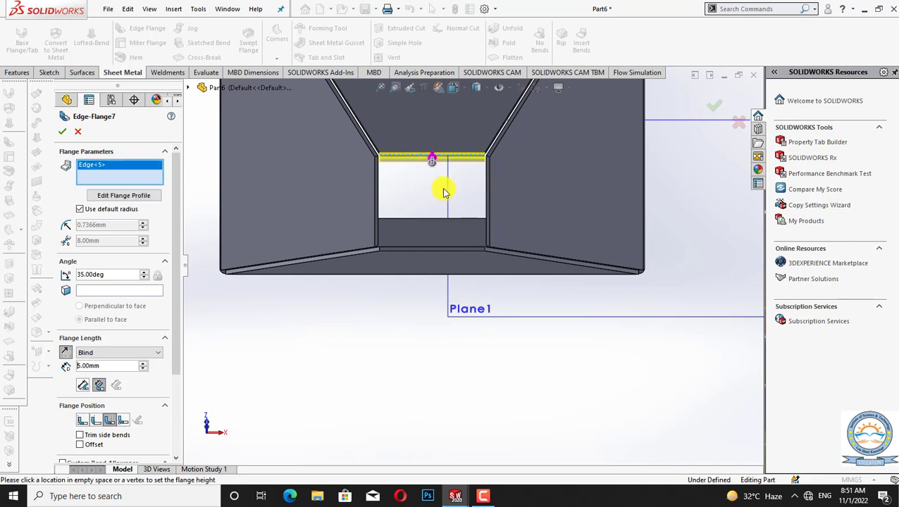
pyautogui.click(486, 199)
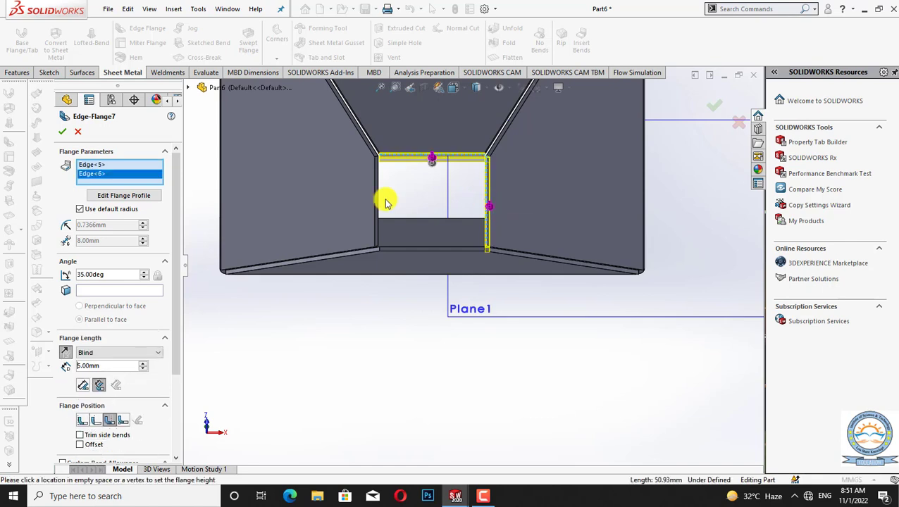
pyautogui.click(410, 248)
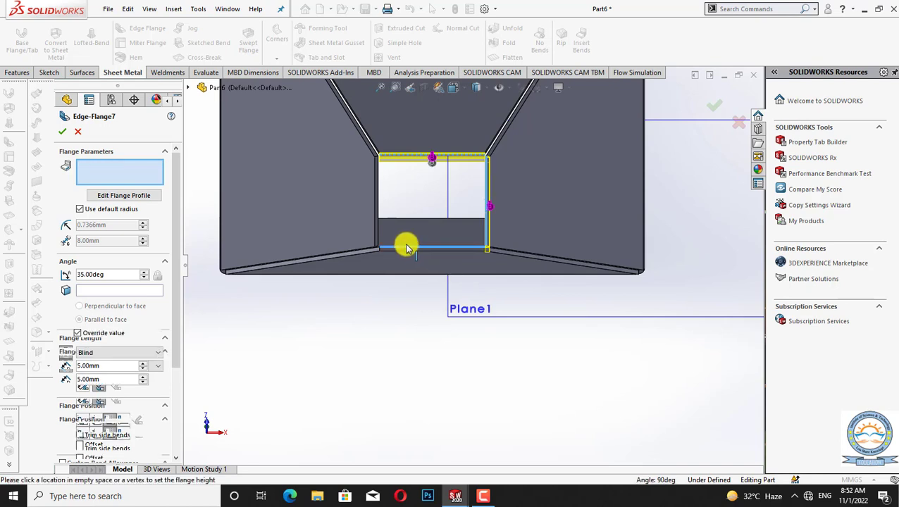
pyautogui.click(374, 218)
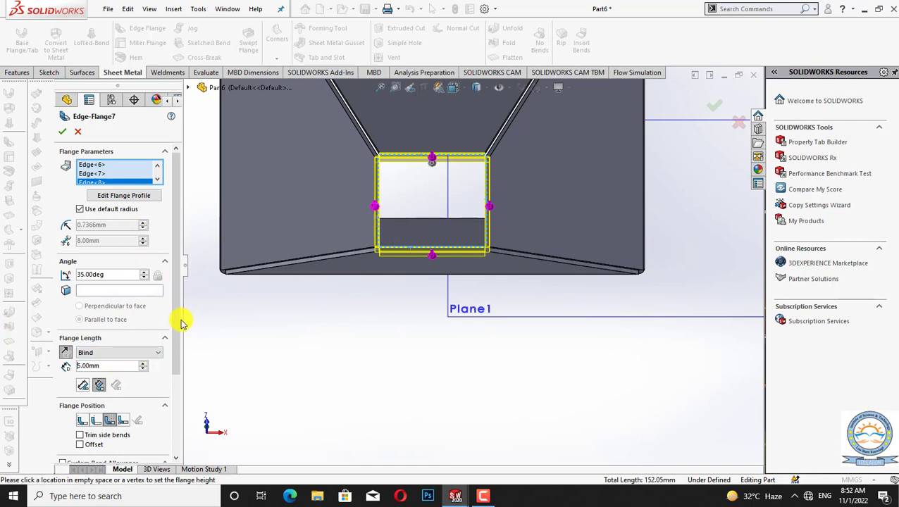
# - Increase the outlet flanges' blind length in 10 mm increments to 55 mm
pyautogui.click(143, 364)
pyautogui.click(143, 363)
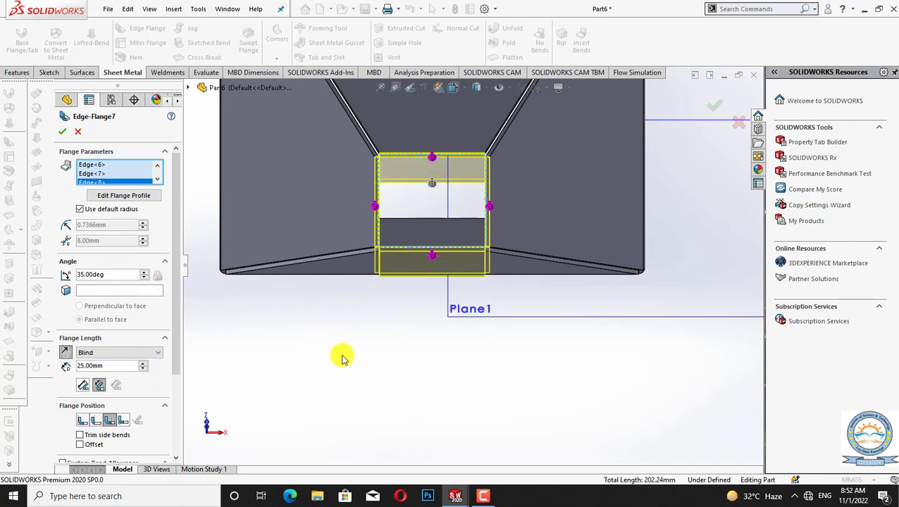
pyautogui.hotkey('ctrl', '1')
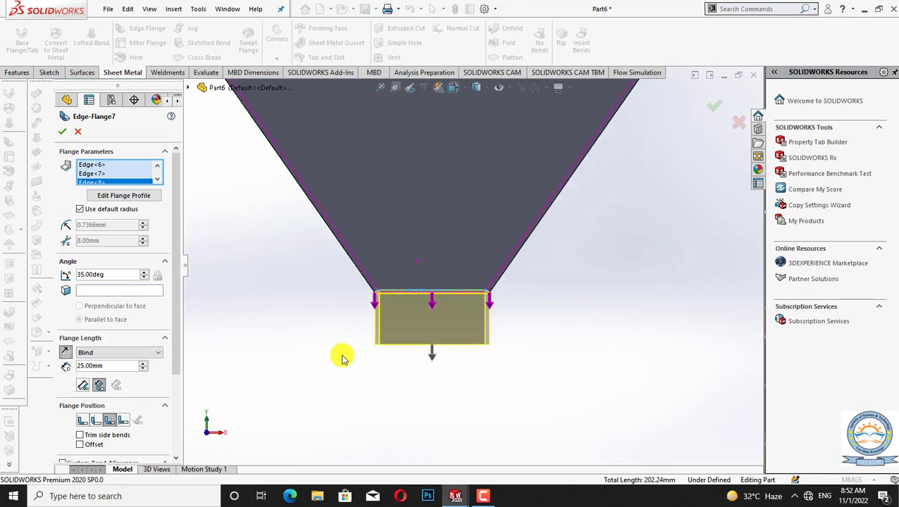
pyautogui.click(143, 364)
pyautogui.click(143, 363)
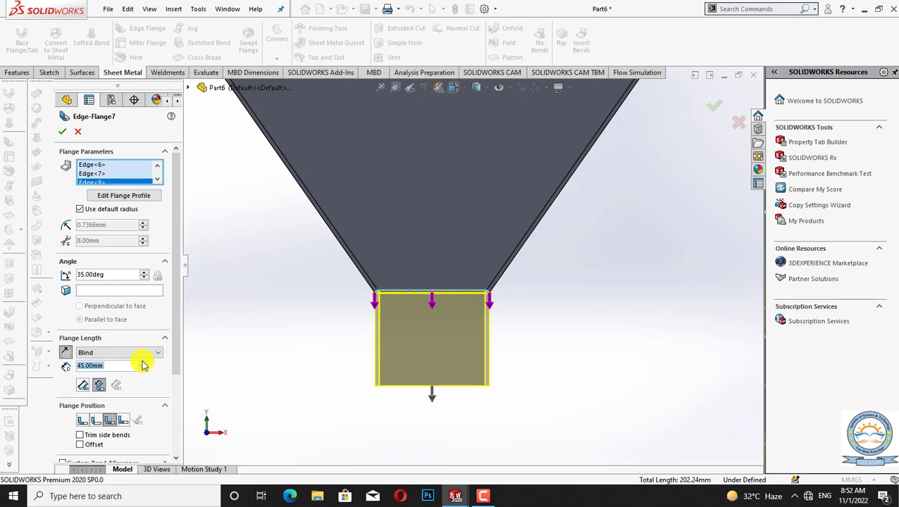
pyautogui.click(143, 363)
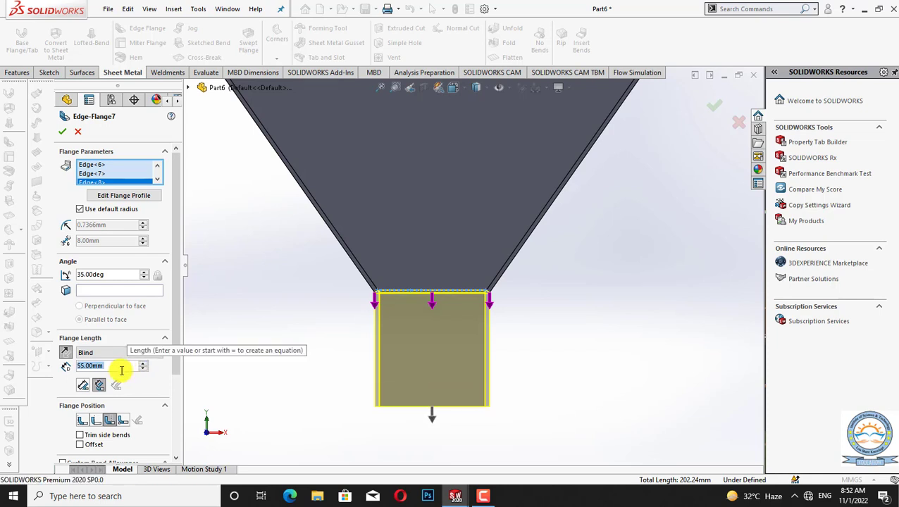
# - Set the blind length of the four outlet flanges to 50 mm and create them
pyautogui.press('BackSpace')
pyautogui.press('BackSpace')
pyautogui.press('BackSpace')
pyautogui.press('BackSpace')
pyautogui.press('BackSpace')
pyautogui.press('BackSpace')
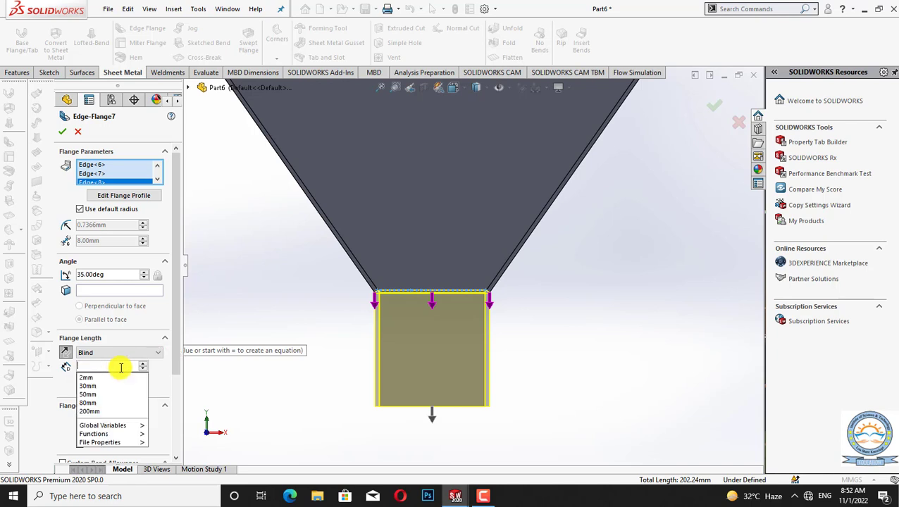
pyautogui.write('50')
pyautogui.press('Return')
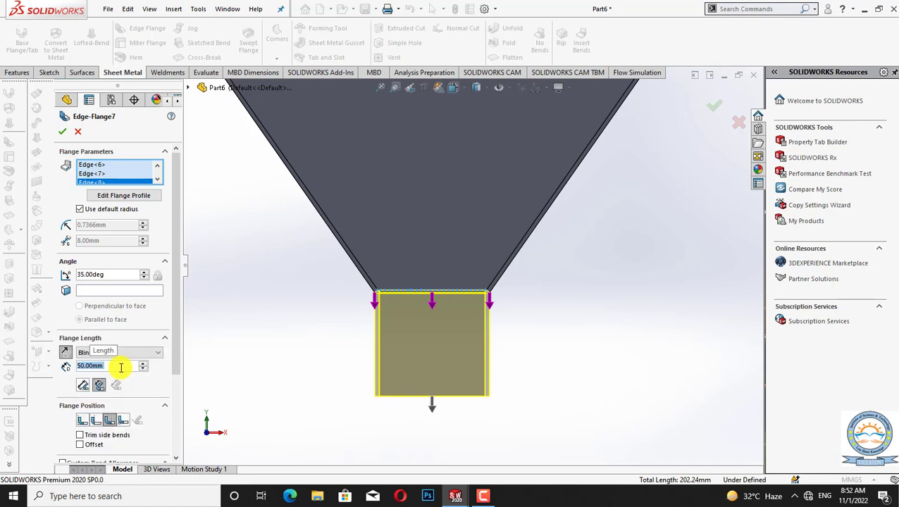
pyautogui.click(64, 132)
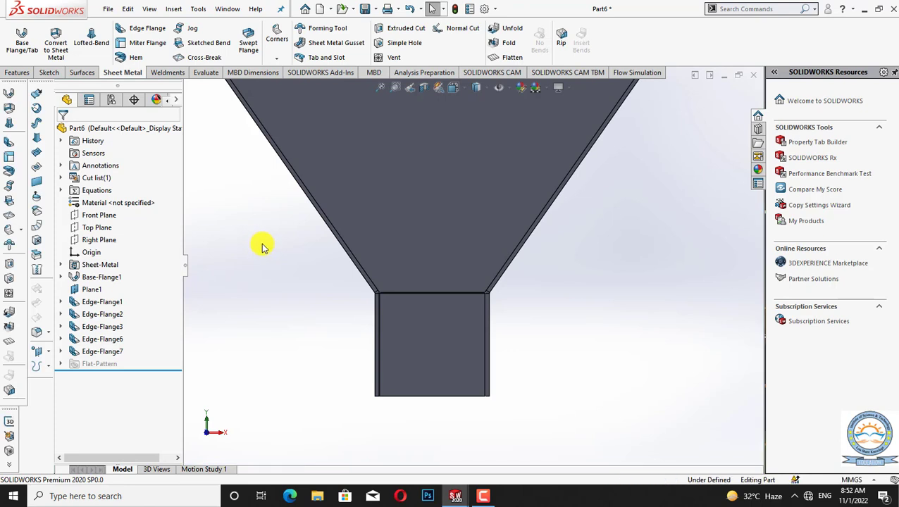
# - Examine the hopper and its outlet from the front and from directly above
pyautogui.press('z')
pyautogui.press('z')
pyautogui.press('z')
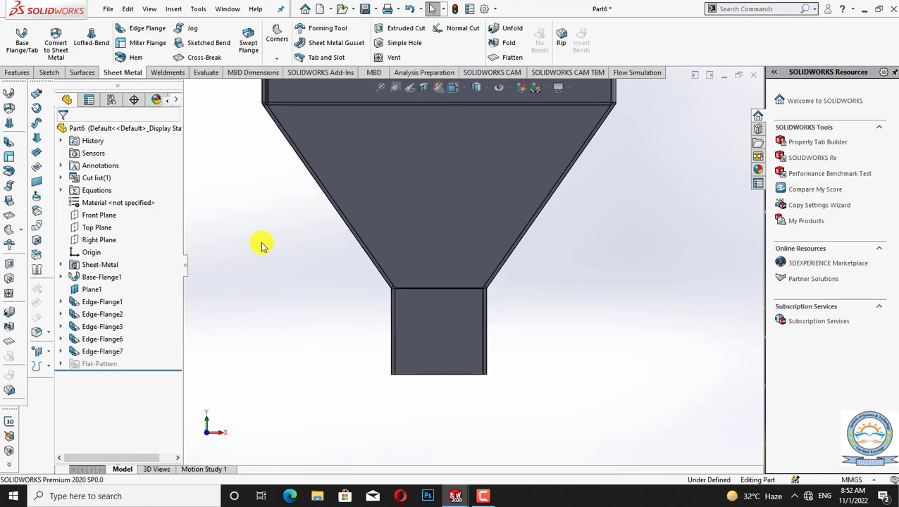
pyautogui.press('Down')
pyautogui.press('Down')
pyautogui.press('Down')
pyautogui.press('Down')
pyautogui.press('Down')
pyautogui.press('Down')
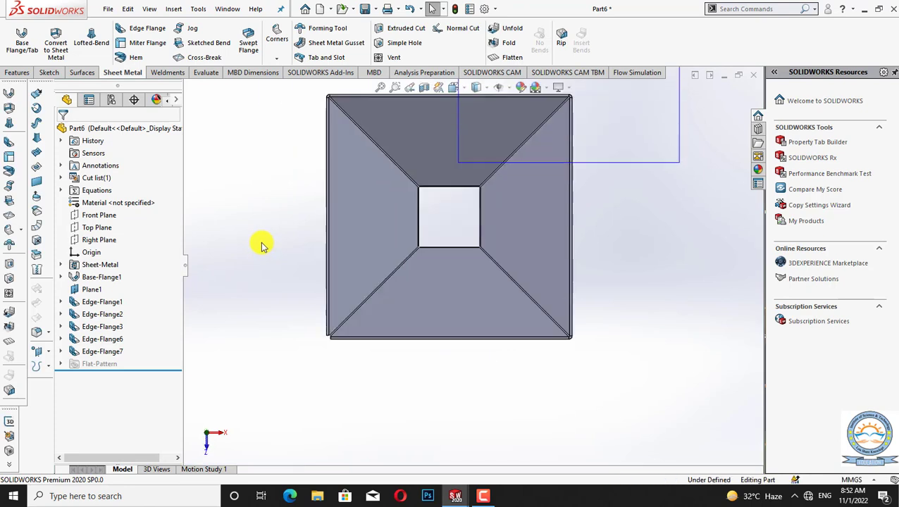
pyautogui.press('Up')
pyautogui.press('Up')
pyautogui.press('Up')
pyautogui.press('Up')
pyautogui.press('Up')
pyautogui.press('Up')
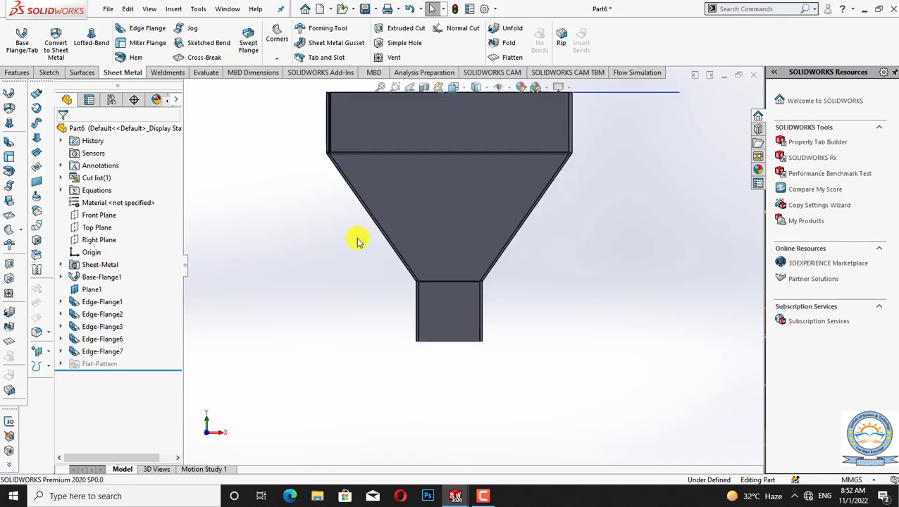
# - Hide the reference plane Plane1
pyautogui.rightClick(95, 289)
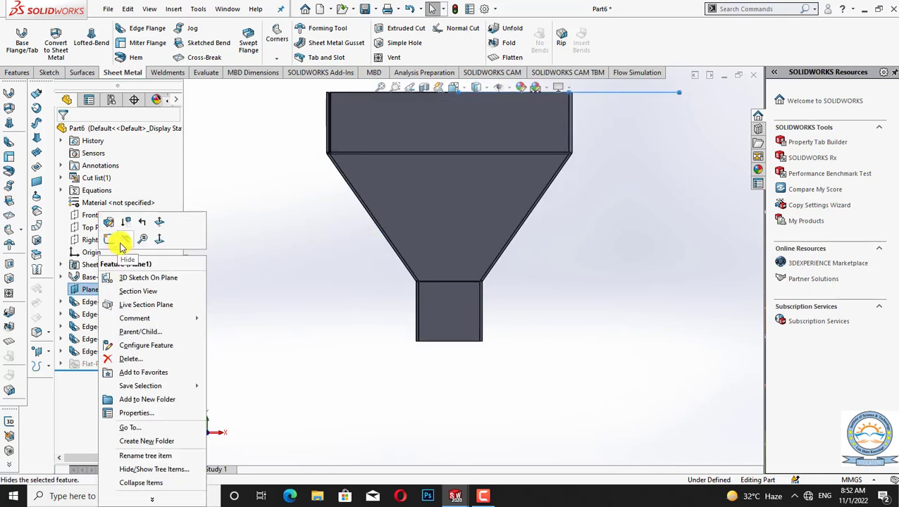
pyautogui.click(121, 243)
pyautogui.rightClick(268, 188)
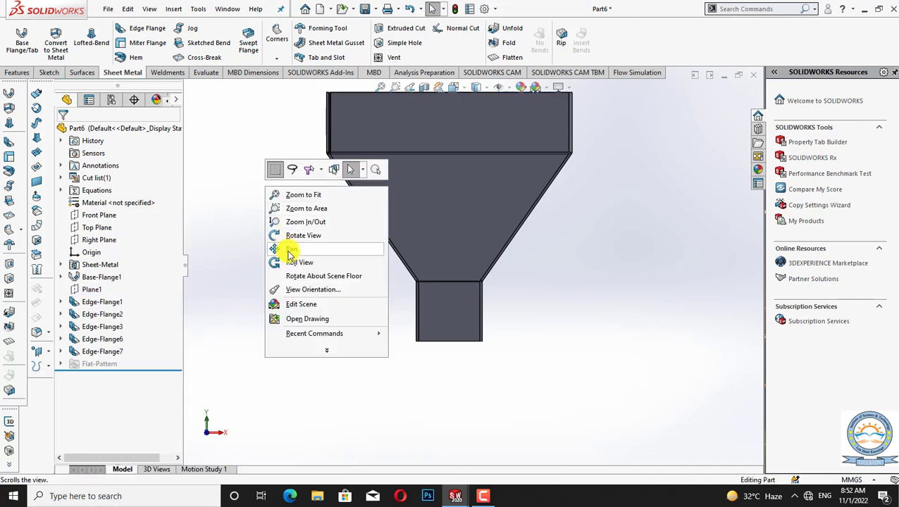
pyautogui.click(291, 249)
pyautogui.moveTo(398, 255); pyautogui.dragTo(403, 325)
pyautogui.rightClick(273, 251)
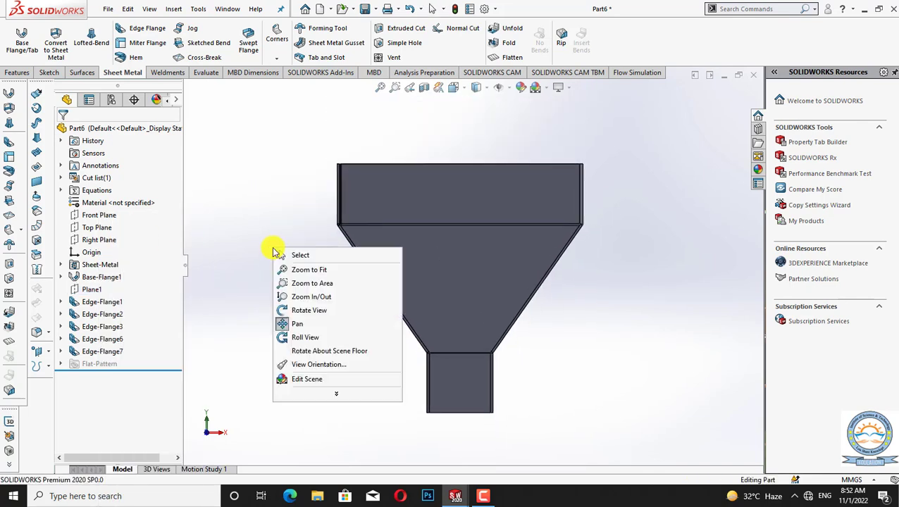
pyautogui.click(279, 255)
# - Apply a green standard color to the entire hopper part
pyautogui.hotkey('ctrl', '7')
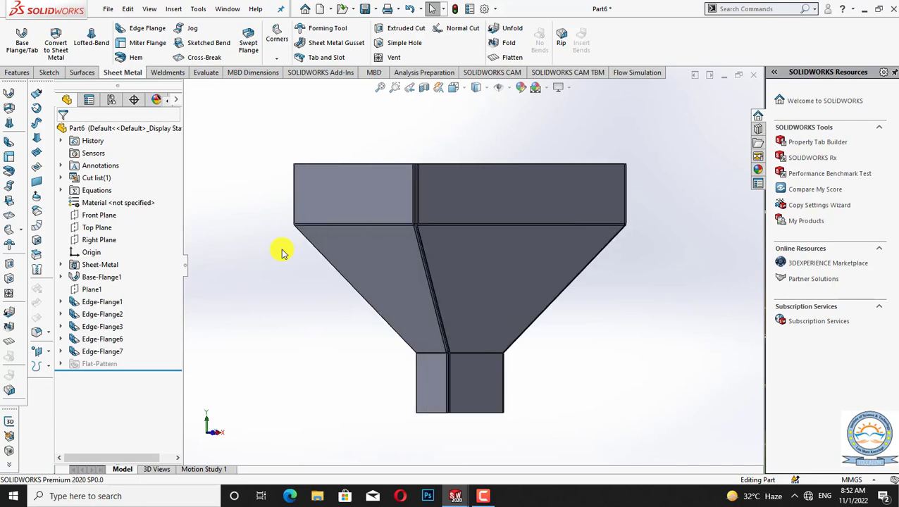
pyautogui.press('Up')
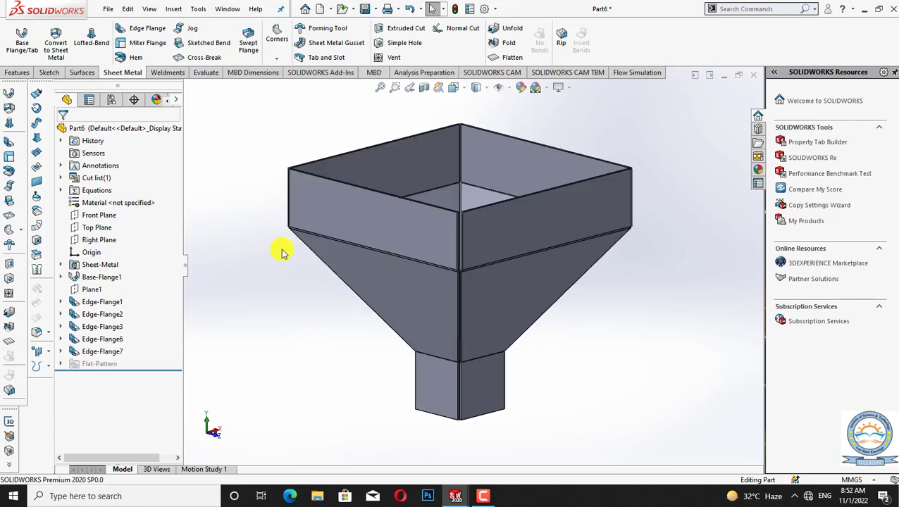
pyautogui.press('Left')
pyautogui.press('Down')
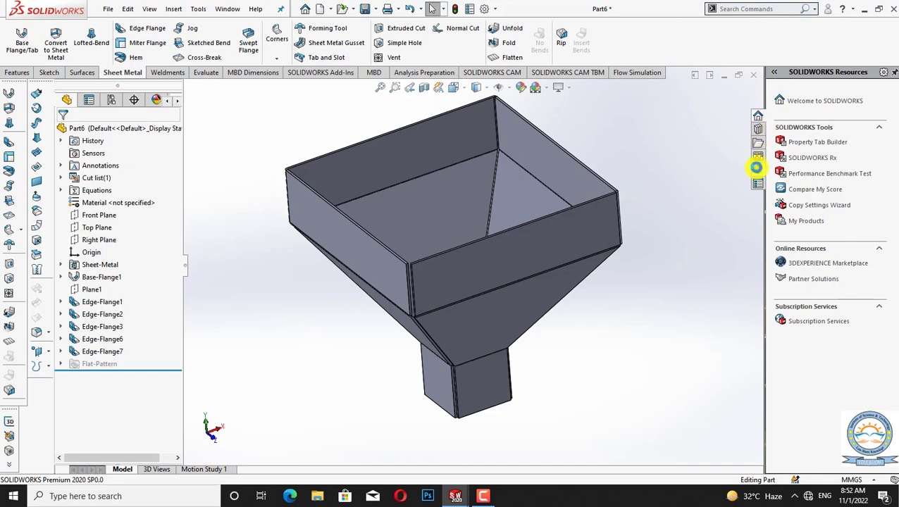
pyautogui.click(757, 169)
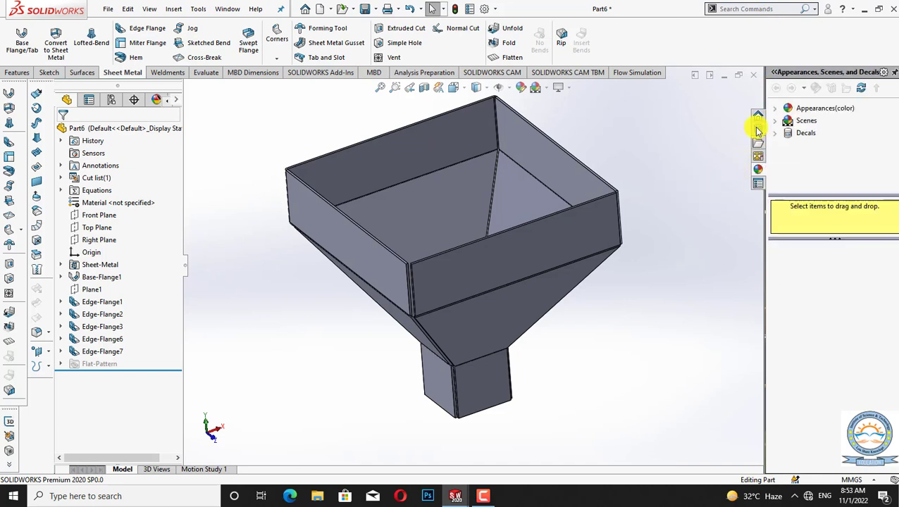
pyautogui.click(519, 88)
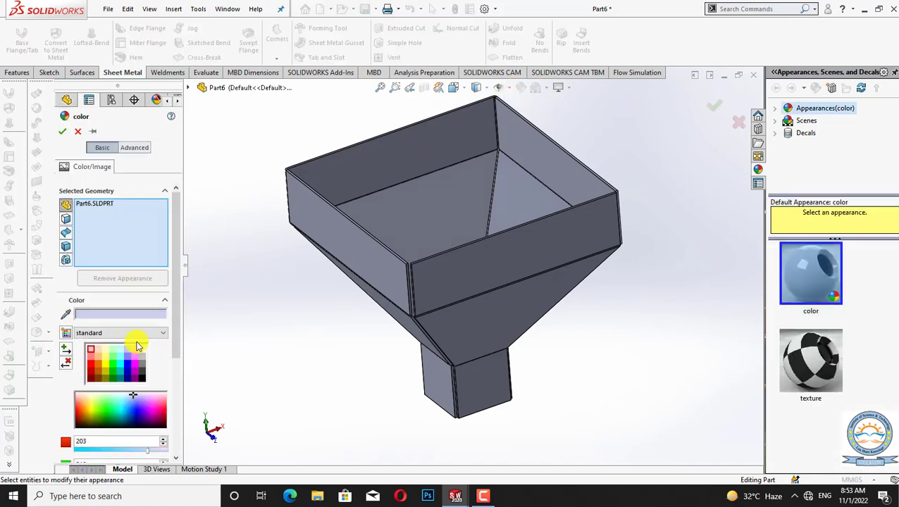
pyautogui.click(112, 362)
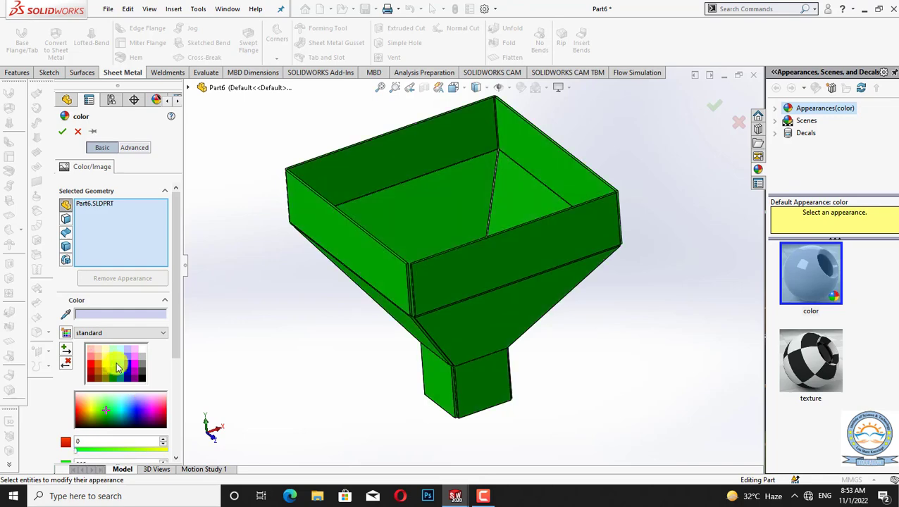
pyautogui.click(61, 132)
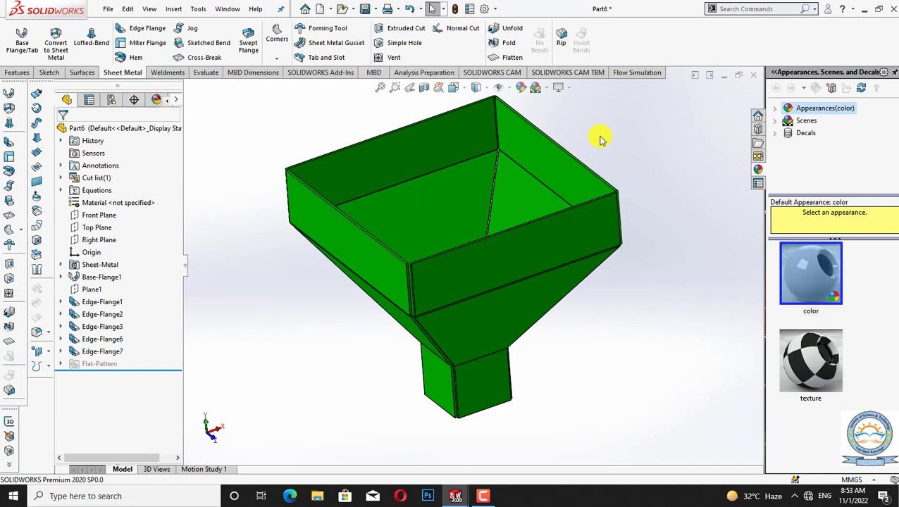
# - Flatten the hopper, examine its flat pattern normal to the Front Plane, and return it to the folded state
pyautogui.click(510, 59)
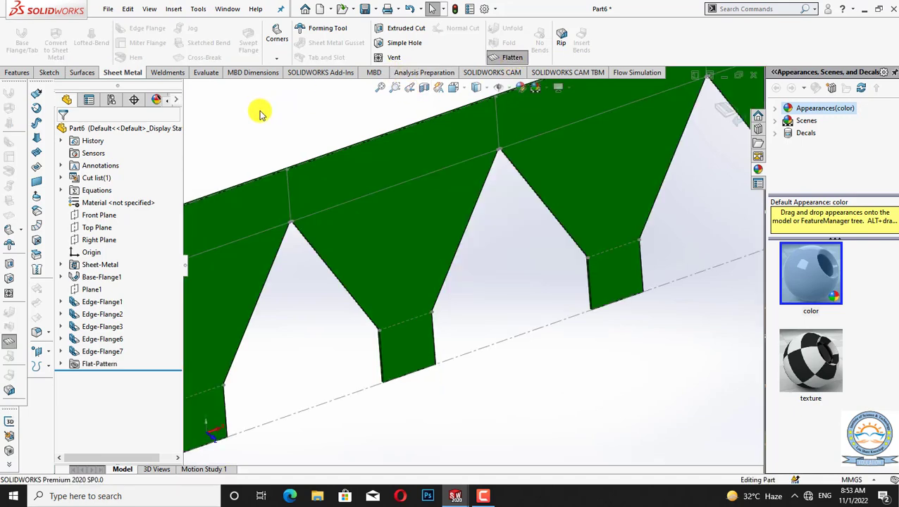
pyautogui.press('f')
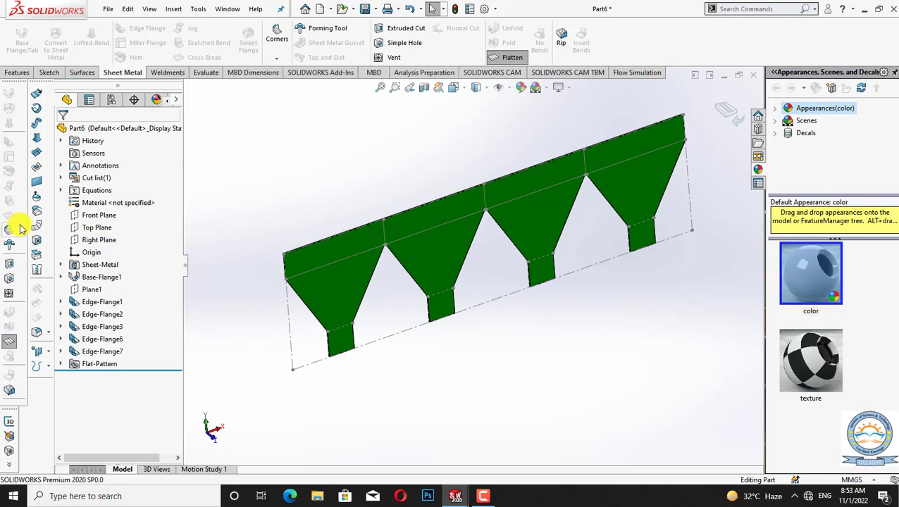
pyautogui.rightClick(90, 216)
pyautogui.click(159, 196)
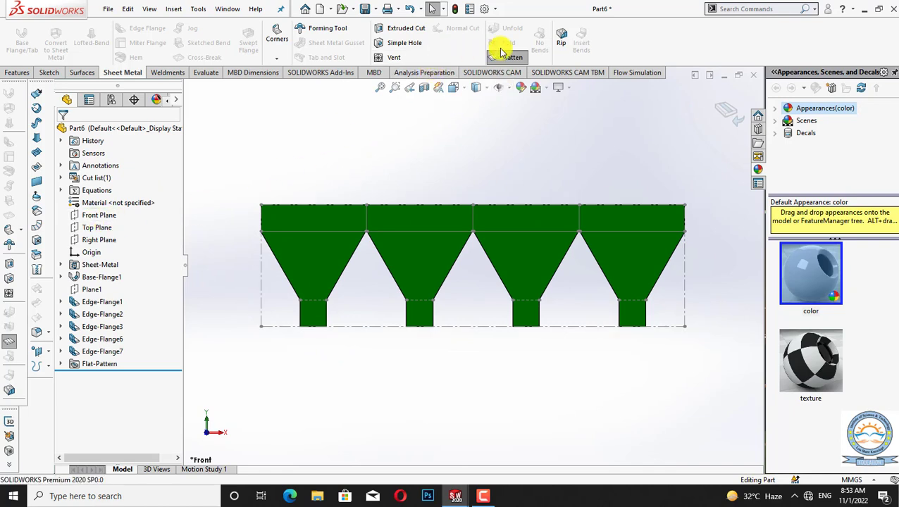
pyautogui.click(520, 61)
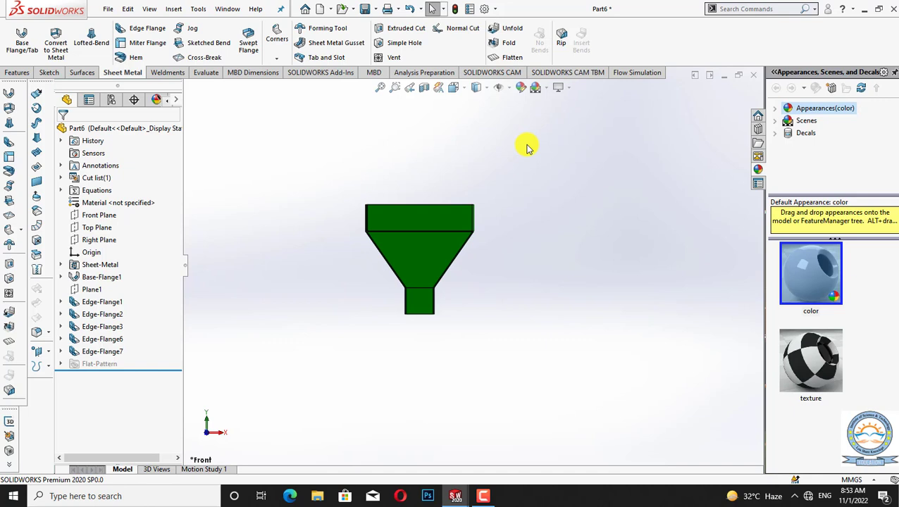
# - Examine the folded green hopper in isometric view and from several rotated angles
pyautogui.hotkey('ctrl', '7')
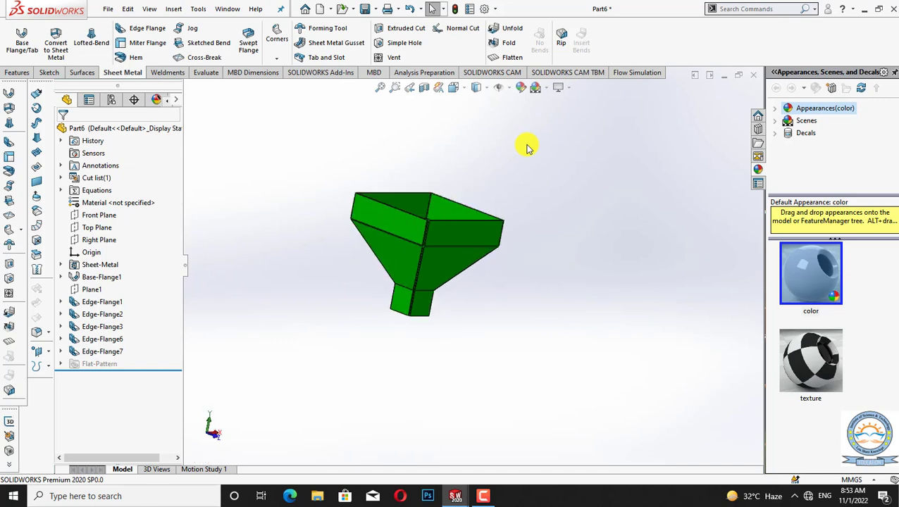
pyautogui.press('Down')
pyautogui.press('Down')
pyautogui.press('Right')
pyautogui.press('Right')
pyautogui.press('Up')
pyautogui.press('Up')
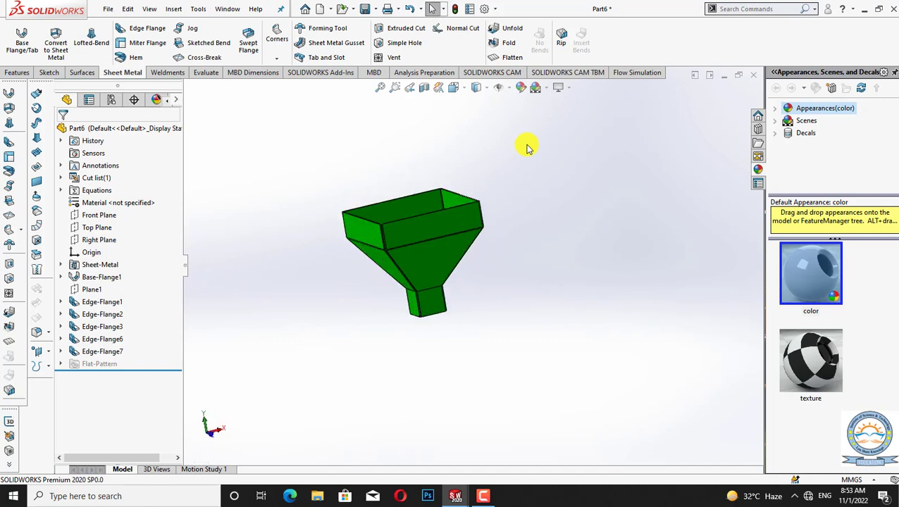
pyautogui.press('Down')
pyautogui.press('Right')
pyautogui.press('Up')
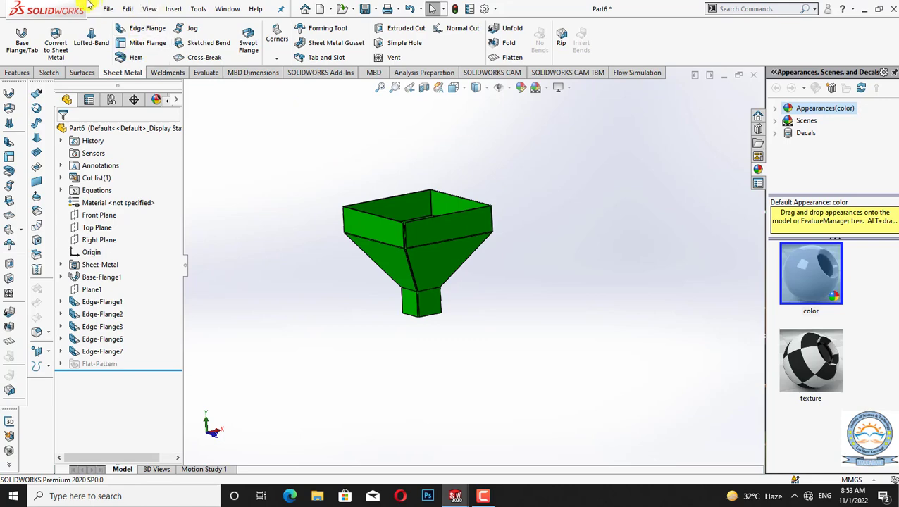
# - Save the part under the name hopper in the CAD Files folder on the Desktop
pyautogui.click(109, 11)
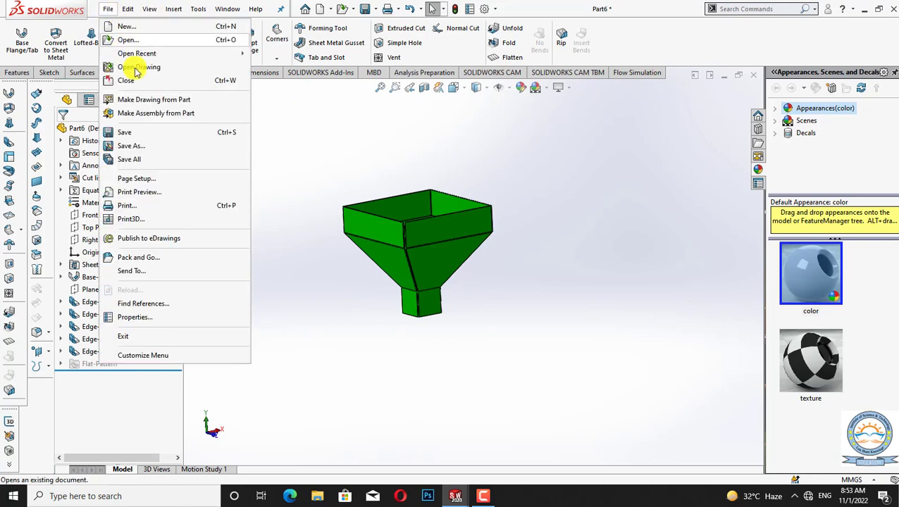
pyautogui.click(155, 152)
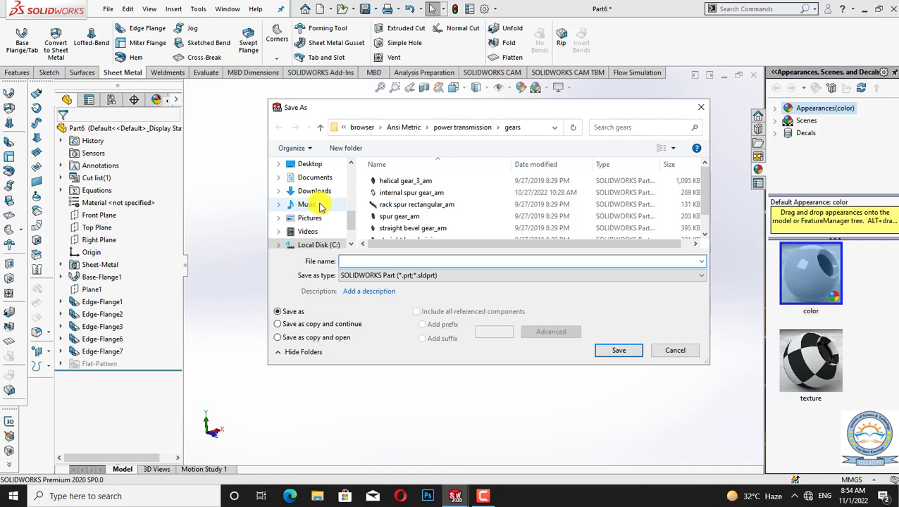
pyautogui.write('hopper')
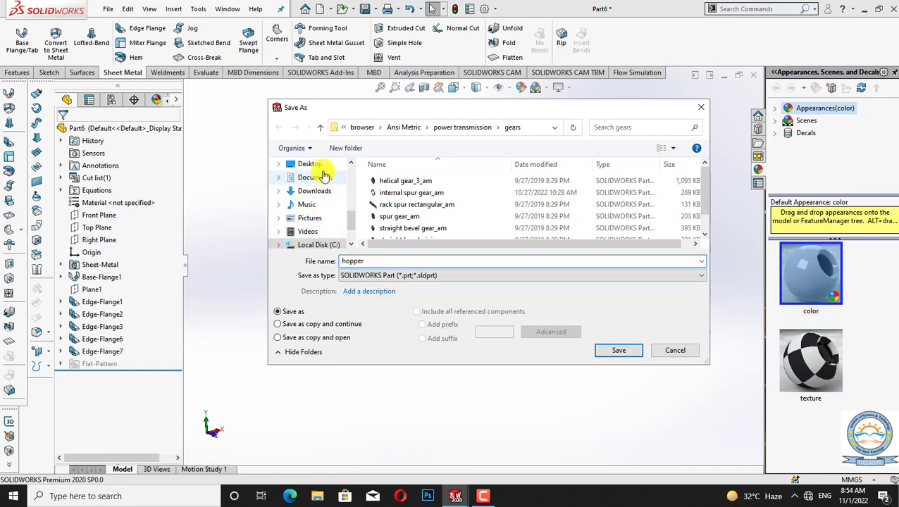
pyautogui.click(311, 164)
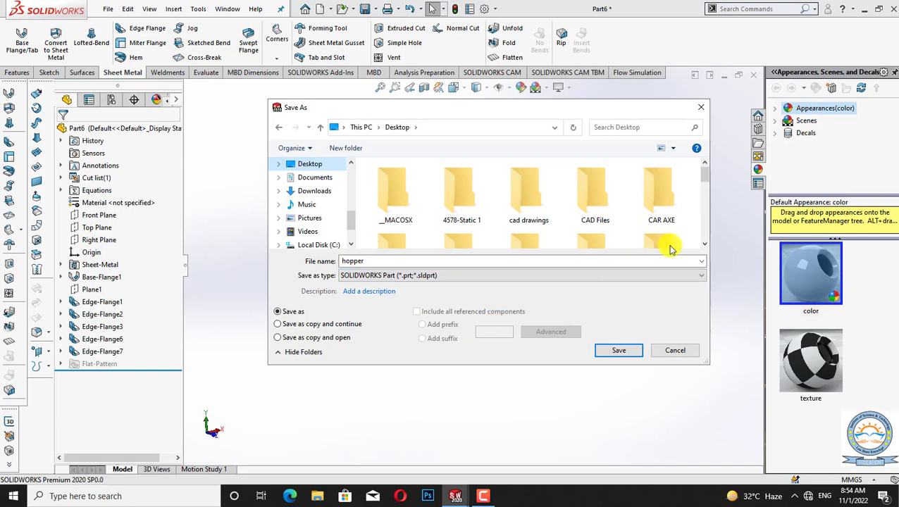
pyautogui.scroll(-1, 700, 181)
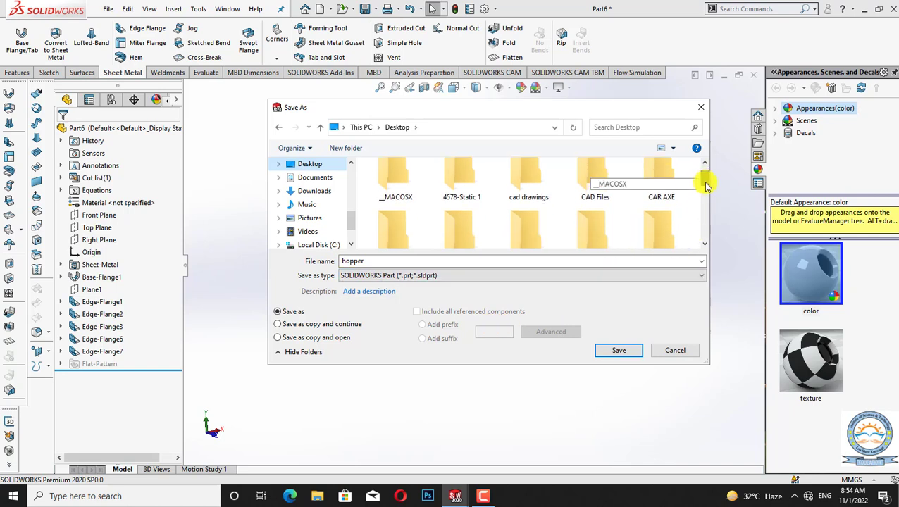
pyautogui.click(594, 184)
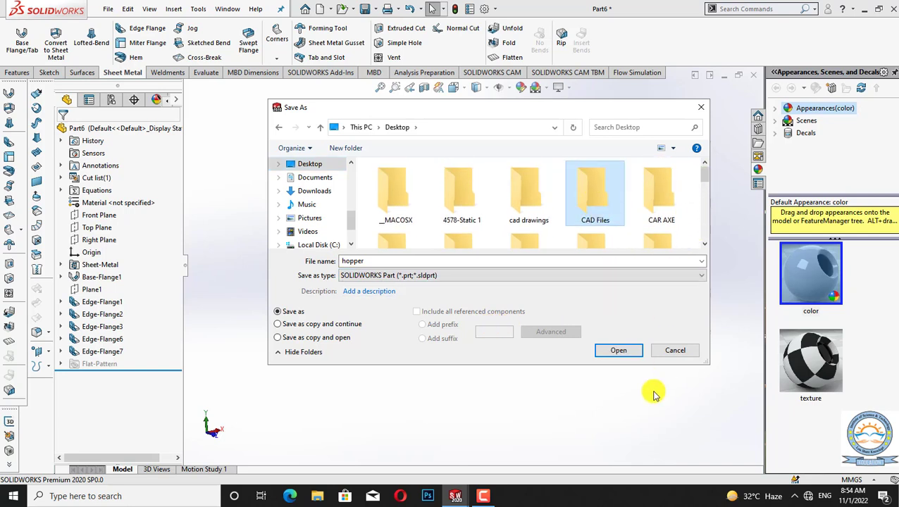
pyautogui.click(619, 351)
pyautogui.click(620, 351)
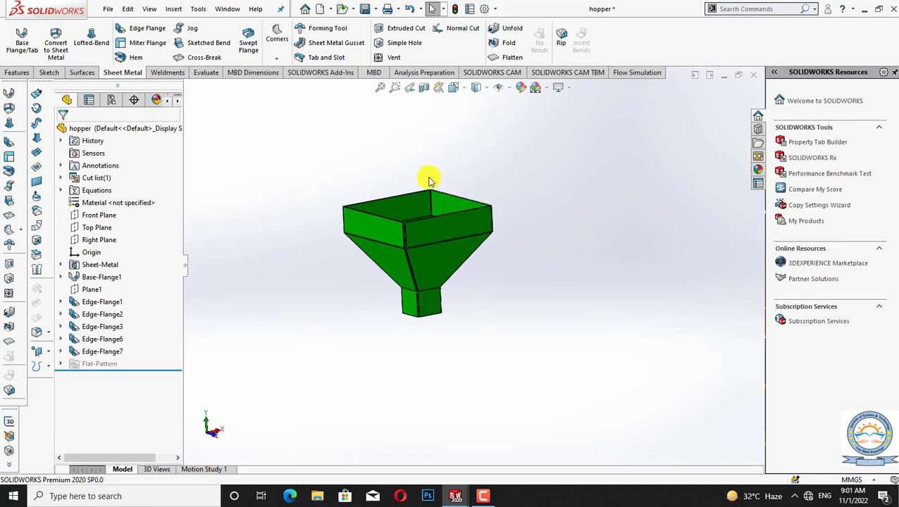
# - Create a drawing from the hopper part on a standard A (ANSI) Landscape sheet with the sheet format displayed
pyautogui.rightClick(107, 216)
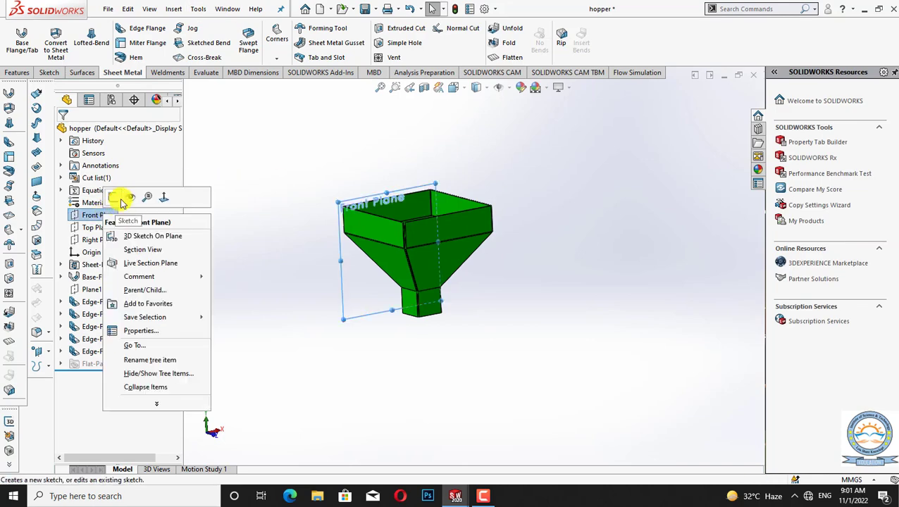
pyautogui.click(162, 200)
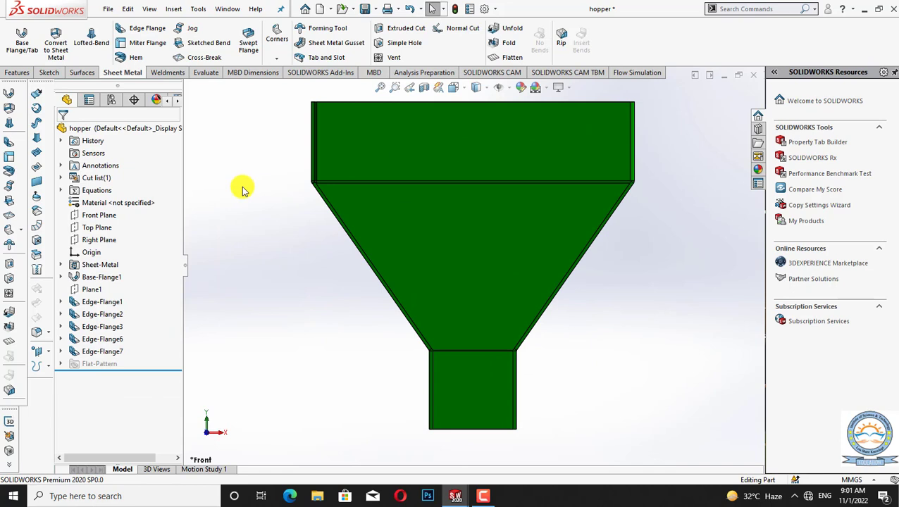
pyautogui.press('z')
pyautogui.press('z')
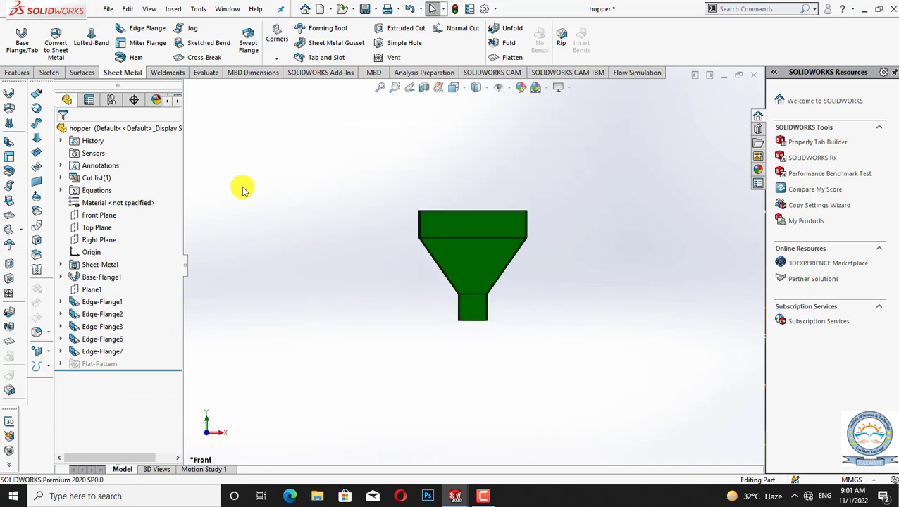
pyautogui.hotkey('ctrl', '7')
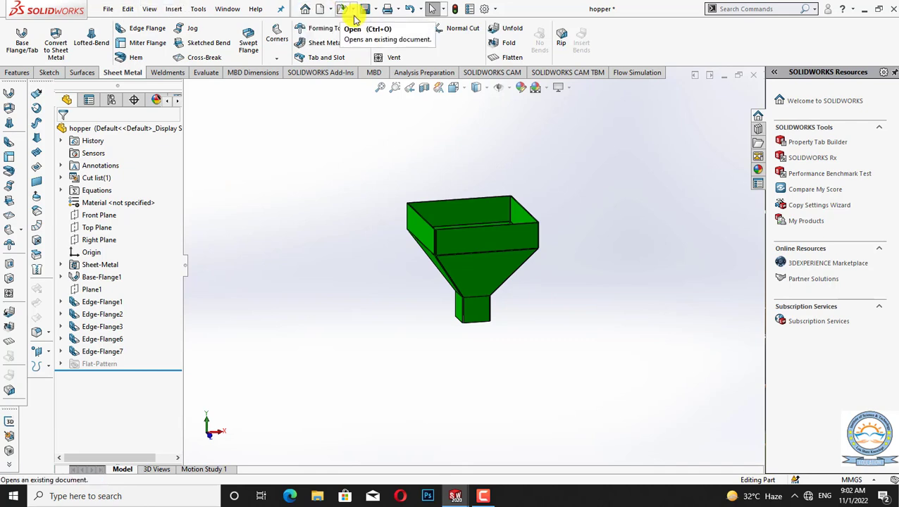
pyautogui.click(330, 11)
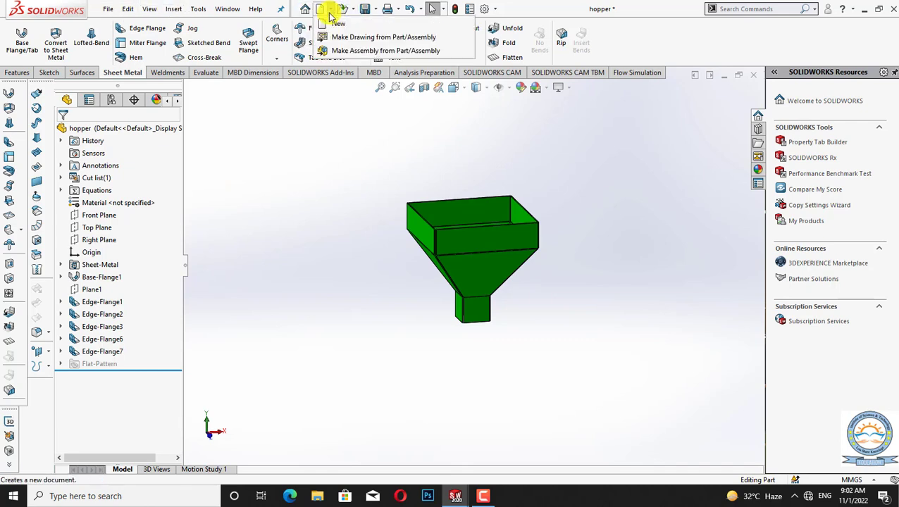
pyautogui.click(354, 39)
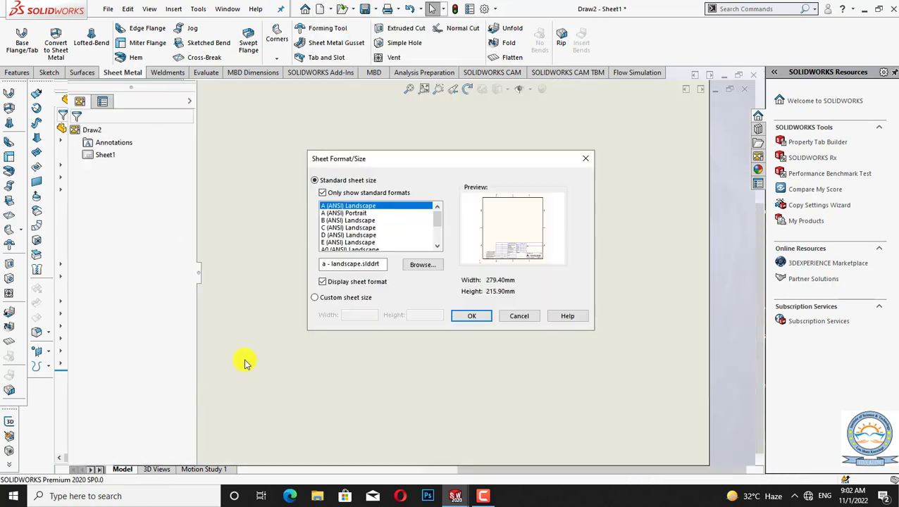
pyautogui.click(491, 318)
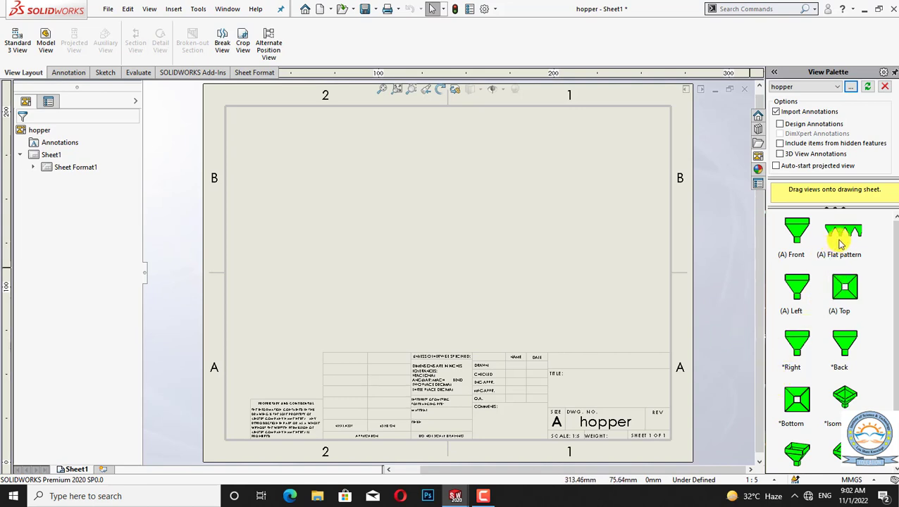
# - Place the flat pattern view above the title block, with the top and right views side by side above it
pyautogui.moveTo(843, 241)
pyautogui.mouseDown()
pyautogui.moveTo(769, 256)
pyautogui.moveTo(357, 227)
pyautogui.moveTo(357, 304)
pyautogui.mouseUp()
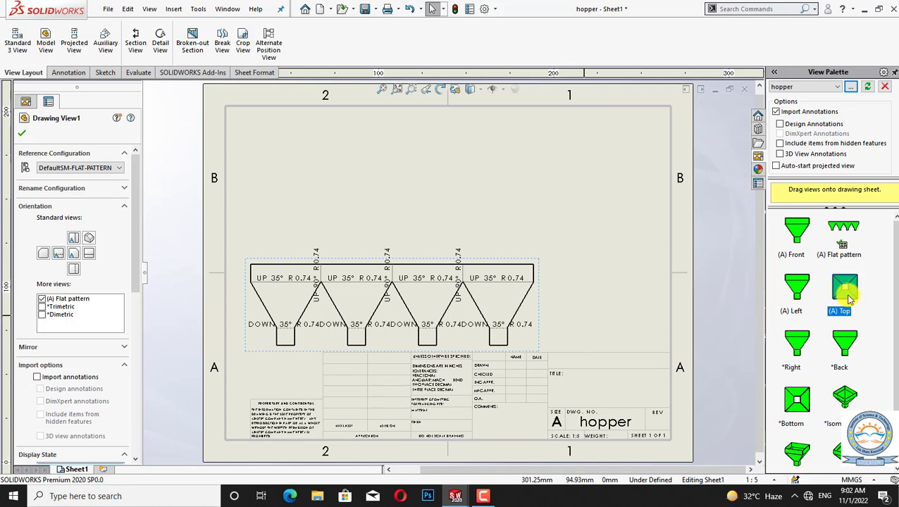
pyautogui.moveTo(848, 300)
pyautogui.mouseDown()
pyautogui.moveTo(215, 280)
pyautogui.moveTo(233, 219)
pyautogui.moveTo(292, 162)
pyautogui.moveTo(285, 156)
pyautogui.mouseUp()
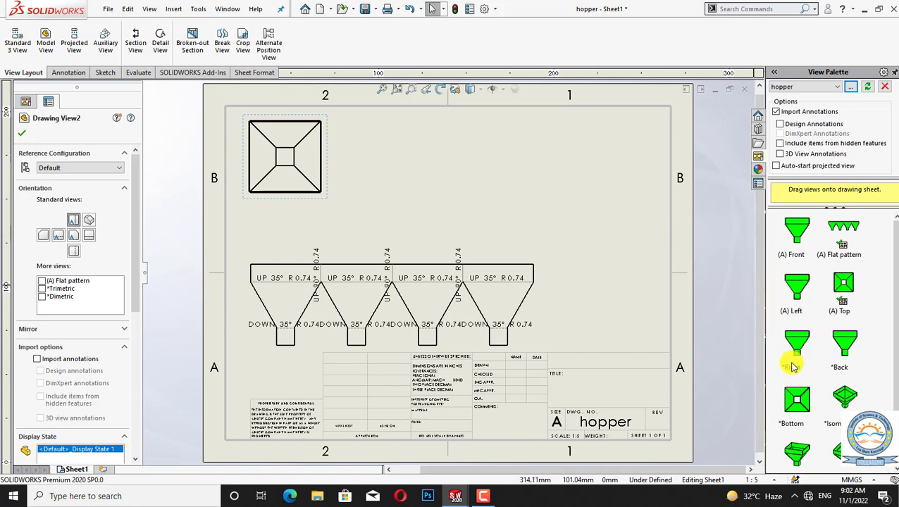
pyautogui.moveTo(800, 354)
pyautogui.mouseDown()
pyautogui.moveTo(750, 345)
pyautogui.moveTo(546, 211)
pyautogui.moveTo(387, 166)
pyautogui.mouseUp()
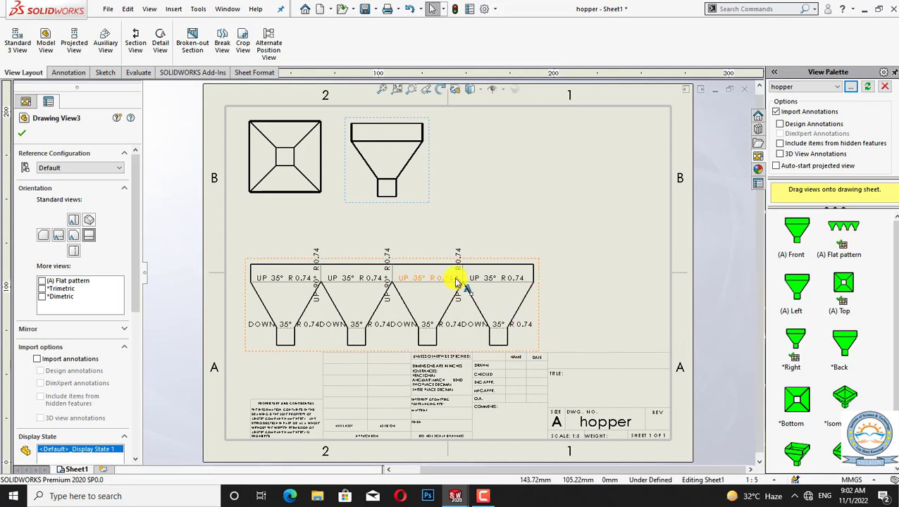
# - Try moving the rightmost UP 90° bend note above the flat pattern, and return it onto its bend line
pyautogui.click(459, 250)
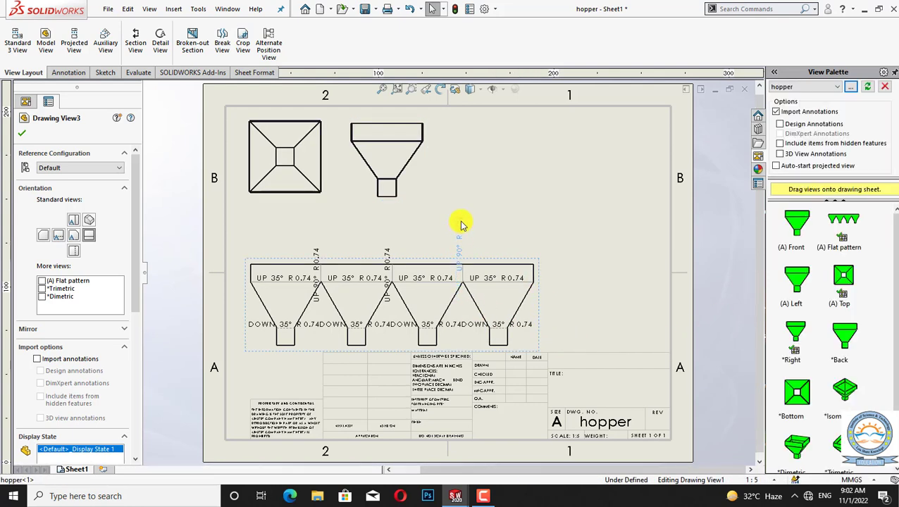
pyautogui.moveTo(461, 224)
pyautogui.mouseDown()
pyautogui.moveTo(455, 206)
pyautogui.moveTo(465, 212)
pyautogui.mouseUp()
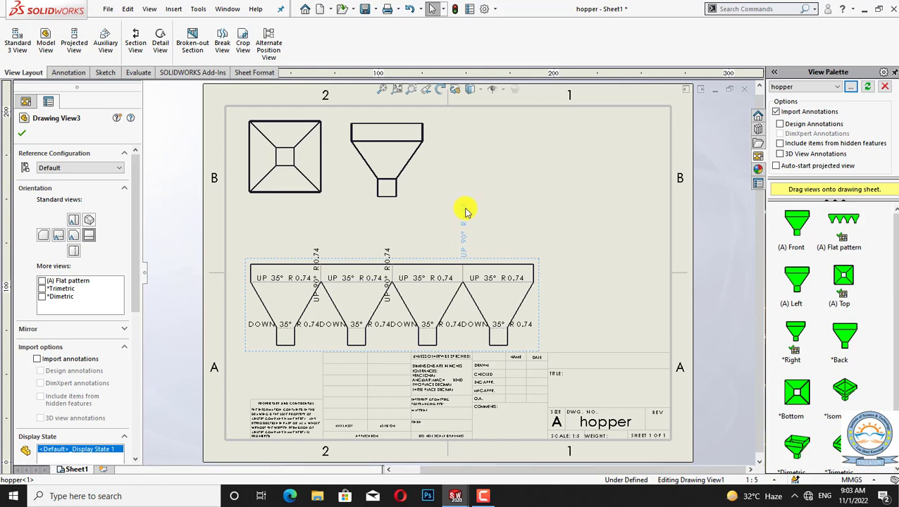
pyautogui.click(435, 256)
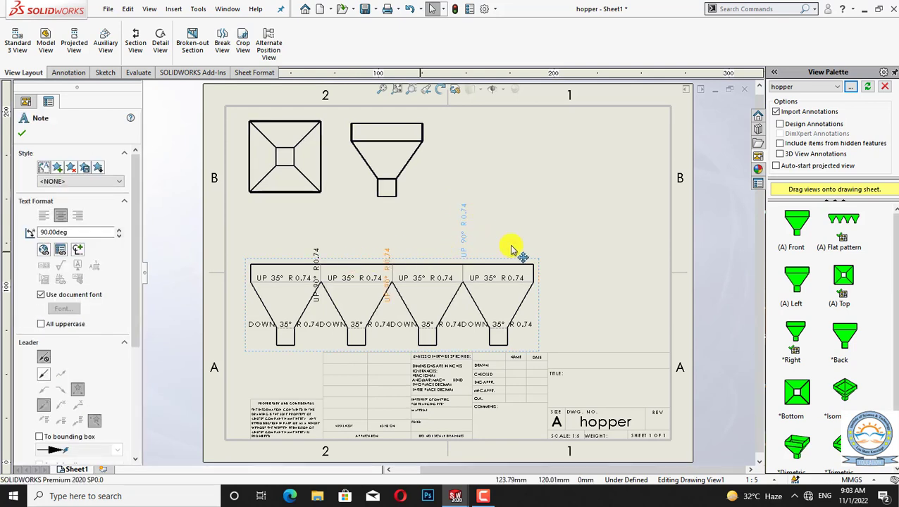
pyautogui.click(20, 139)
pyautogui.moveTo(465, 243); pyautogui.dragTo(463, 280)
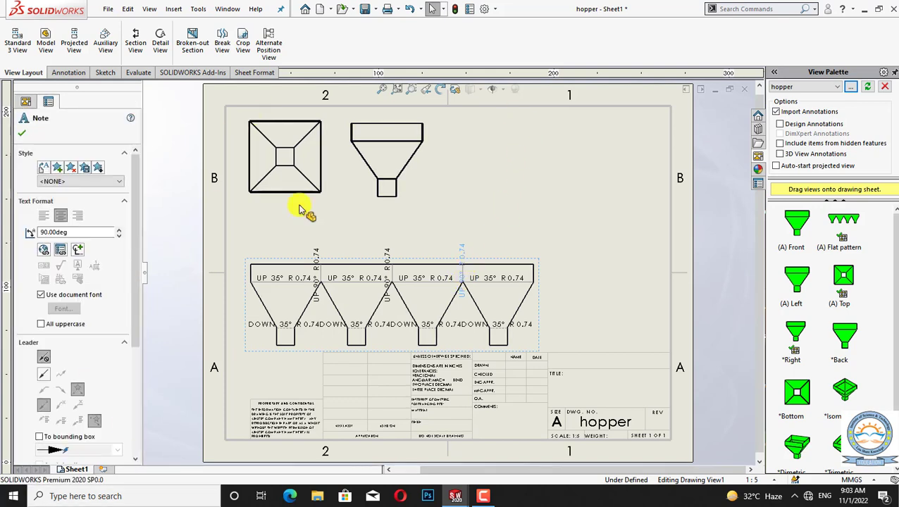
pyautogui.click(21, 136)
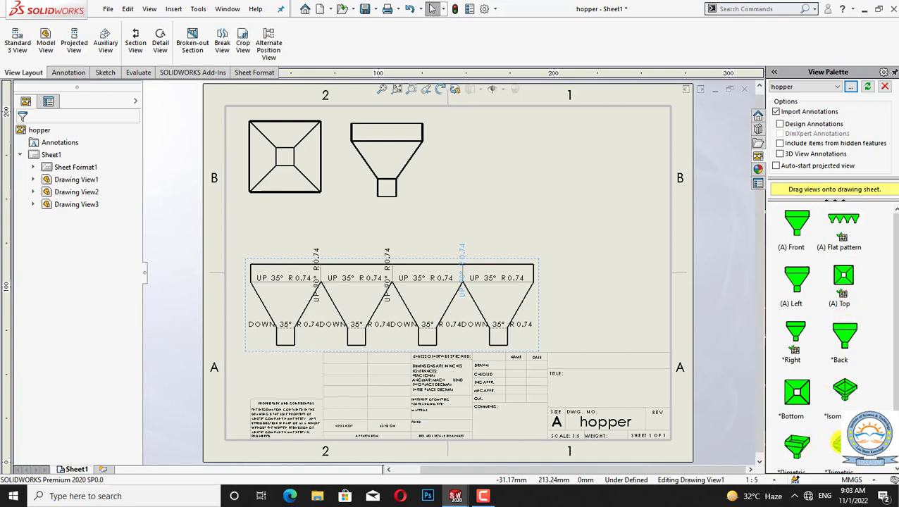
# - Place a trimetric view of the hopper in the sheet's upper right corner and display it shaded with edges
pyautogui.moveTo(743, 343)
pyautogui.mouseDown()
pyautogui.moveTo(584, 187)
pyautogui.moveTo(594, 191)
pyautogui.mouseUp()
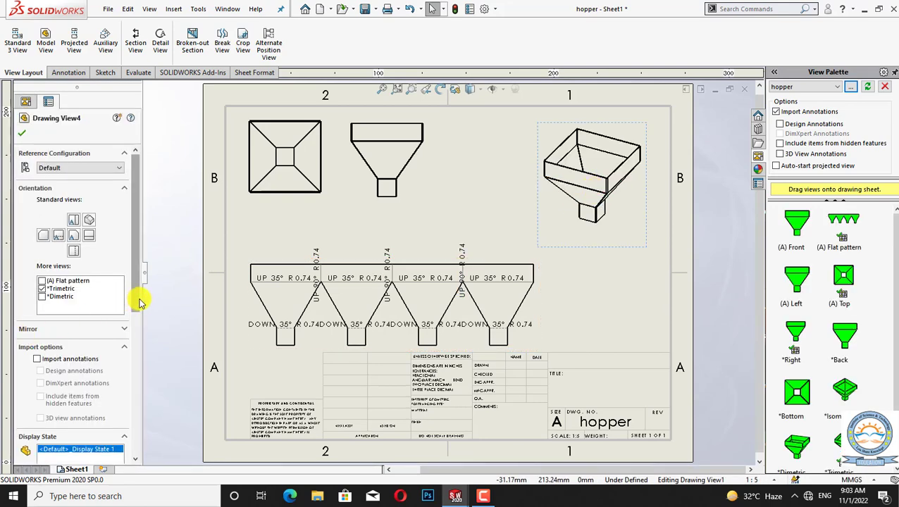
pyautogui.moveTo(139, 301); pyautogui.dragTo(132, 380)
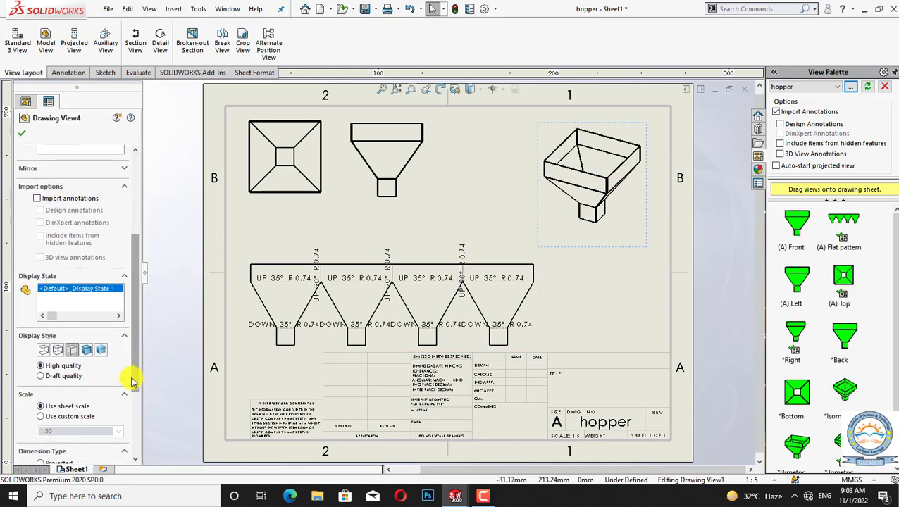
pyautogui.click(86, 352)
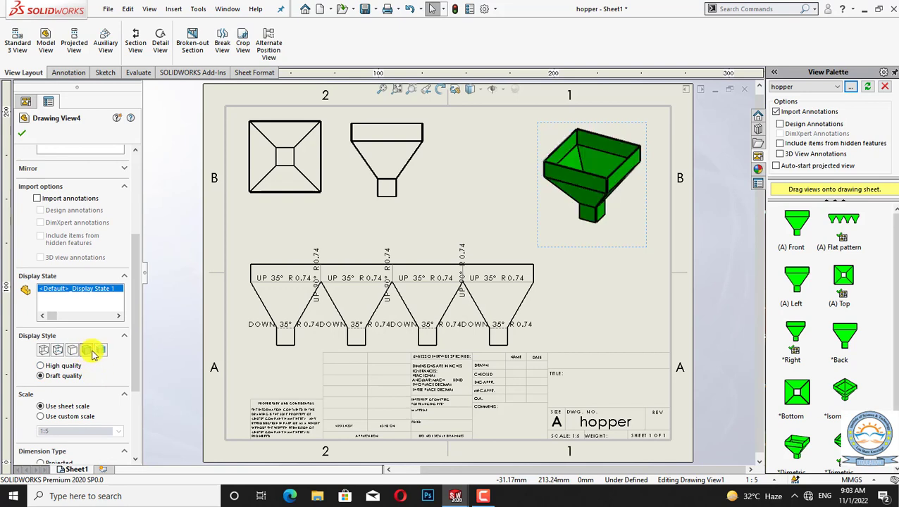
pyautogui.click(102, 350)
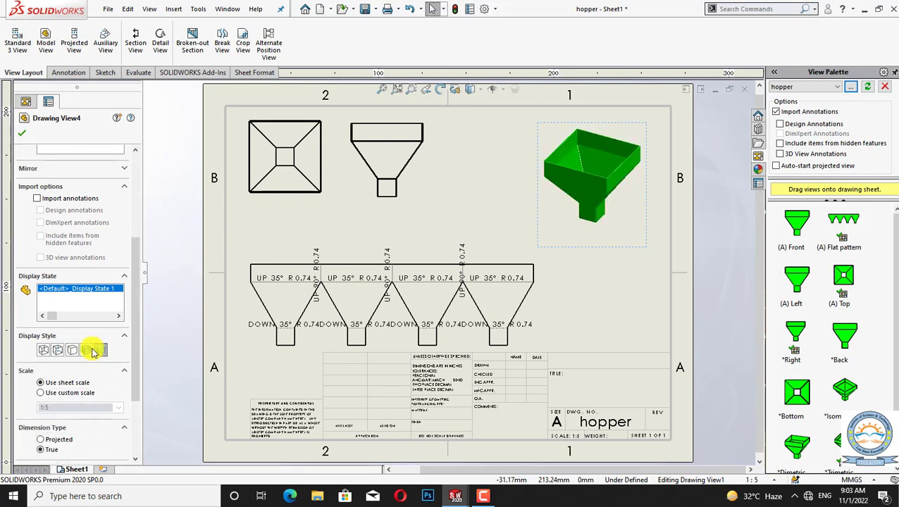
pyautogui.click(90, 351)
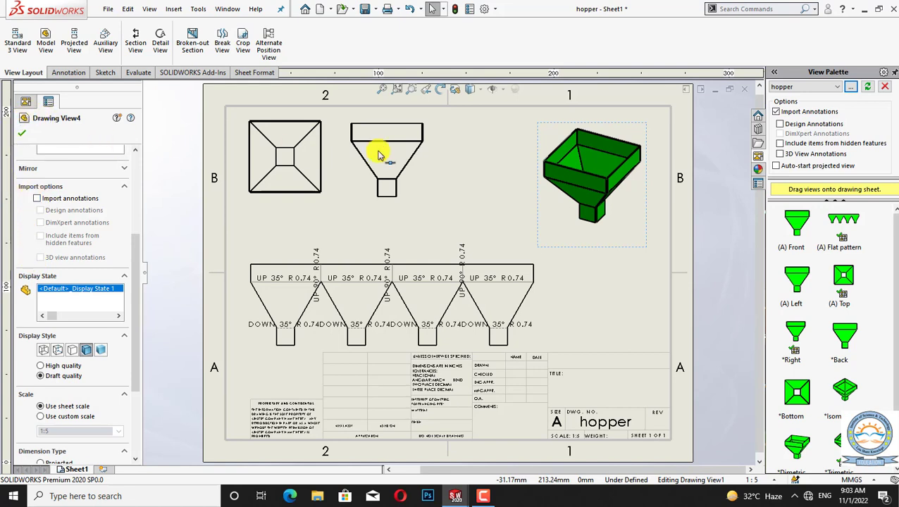
pyautogui.moveTo(540, 129)
pyautogui.mouseDown()
pyautogui.moveTo(529, 127)
pyautogui.moveTo(541, 121)
pyautogui.mouseUp()
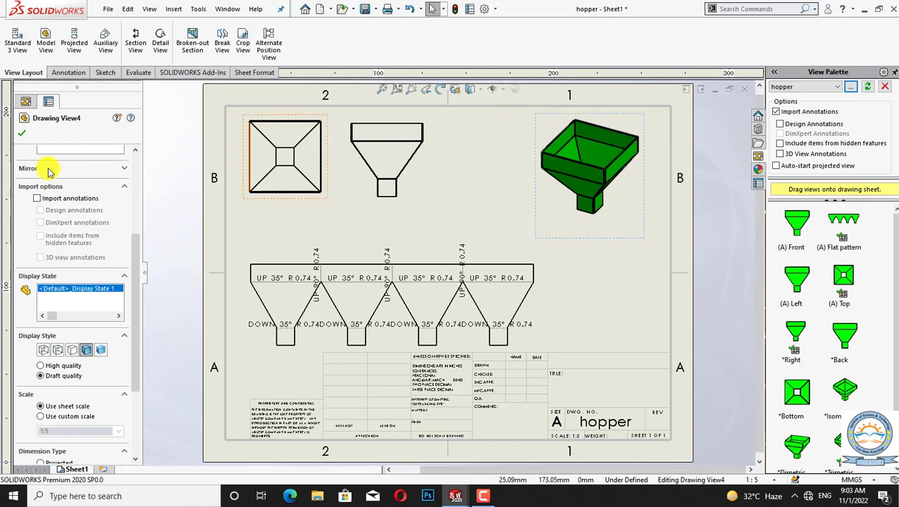
pyautogui.click(23, 135)
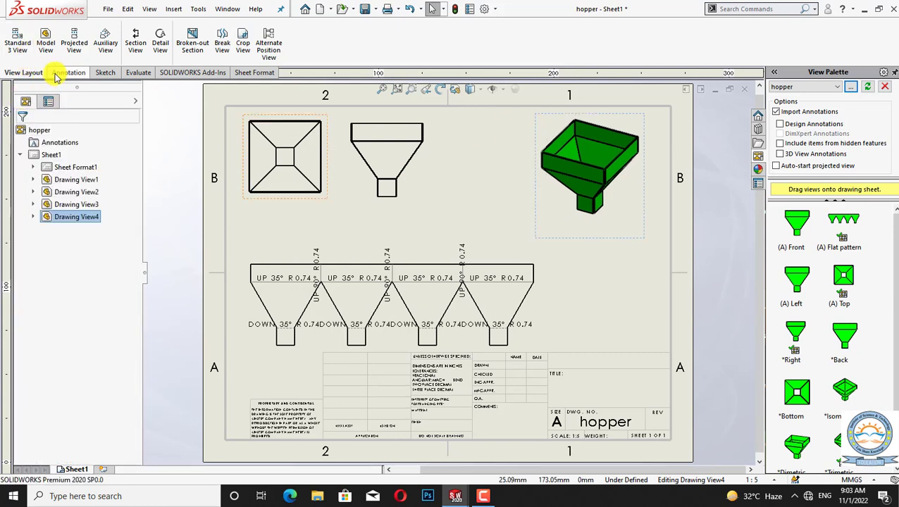
# - Dimension the overall top width and the vertical rim height in the hopper's right view with Smart Dimension
pyautogui.click(64, 74)
pyautogui.click(19, 39)
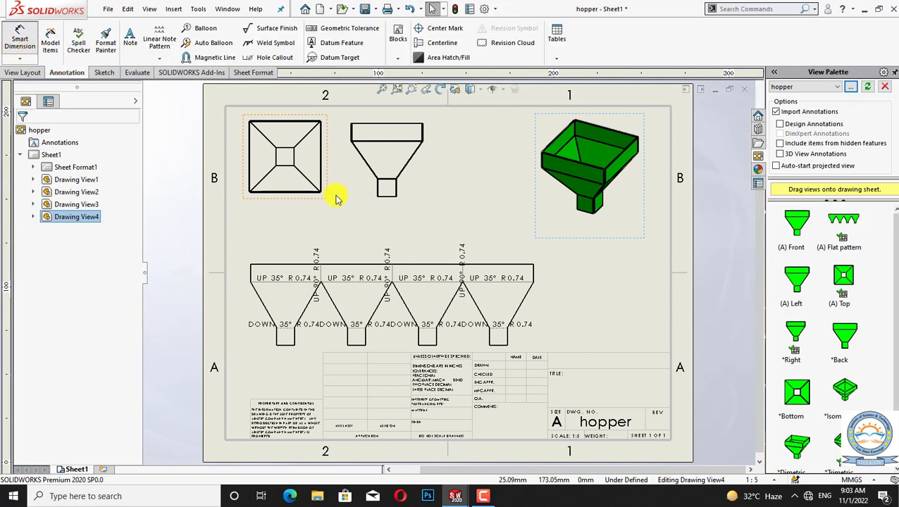
pyautogui.click(403, 127)
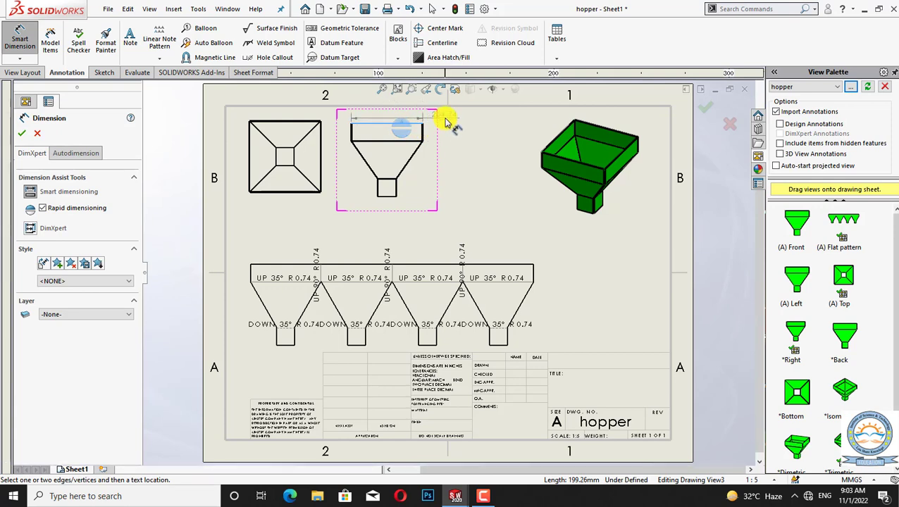
pyautogui.click(442, 121)
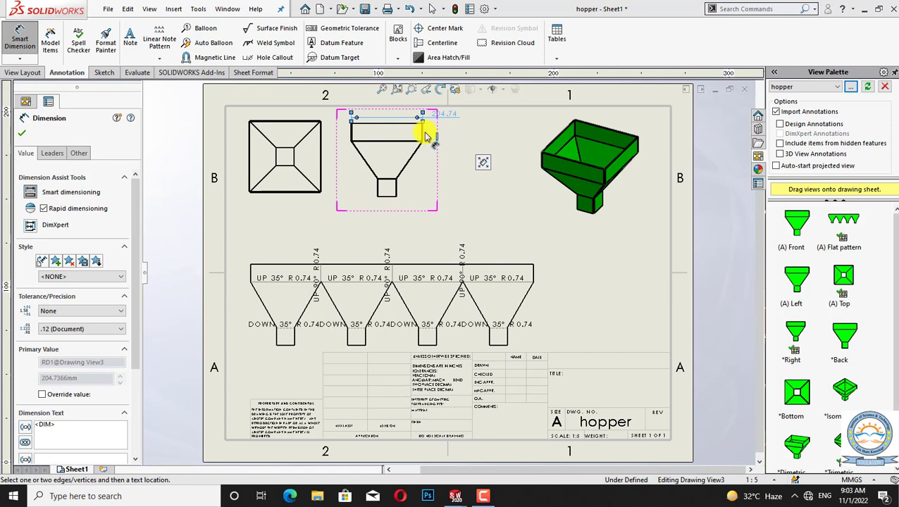
pyautogui.click(422, 133)
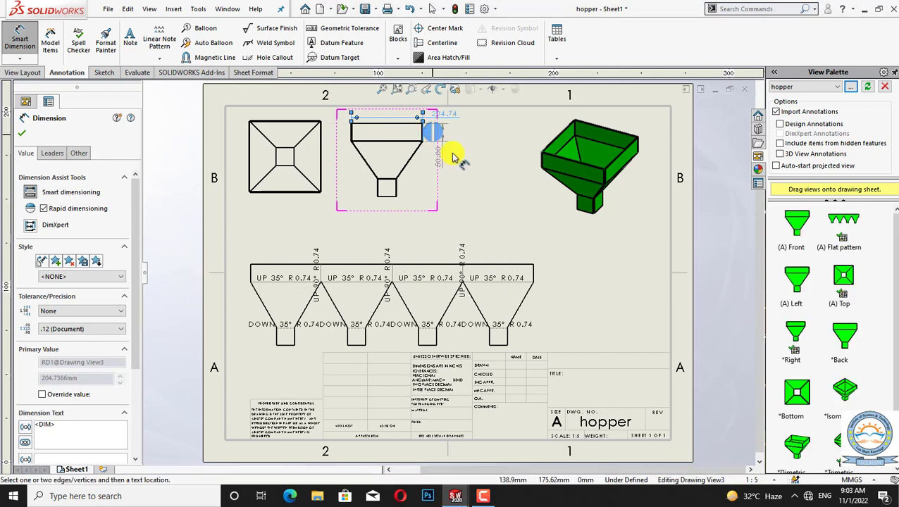
pyautogui.click(451, 165)
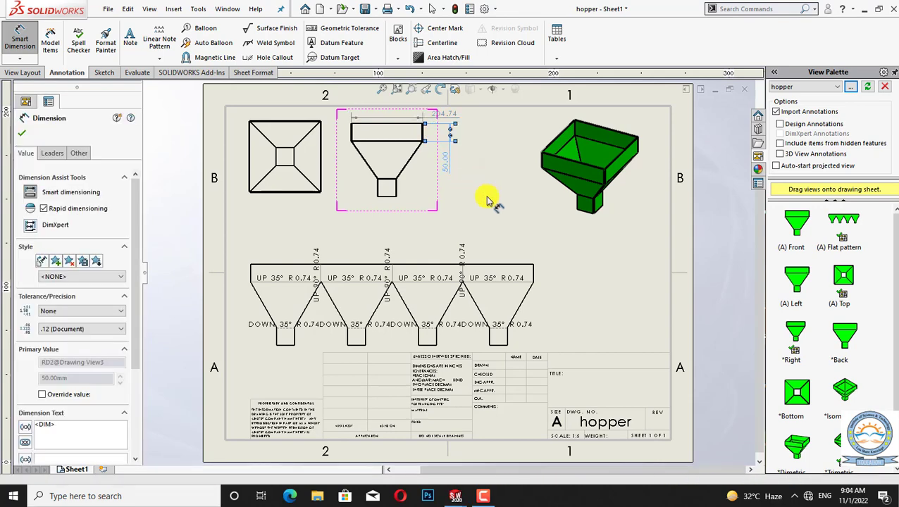
# - Dimension the sloped edge's length and the bottom outlet's width in the right view
pyautogui.click(414, 161)
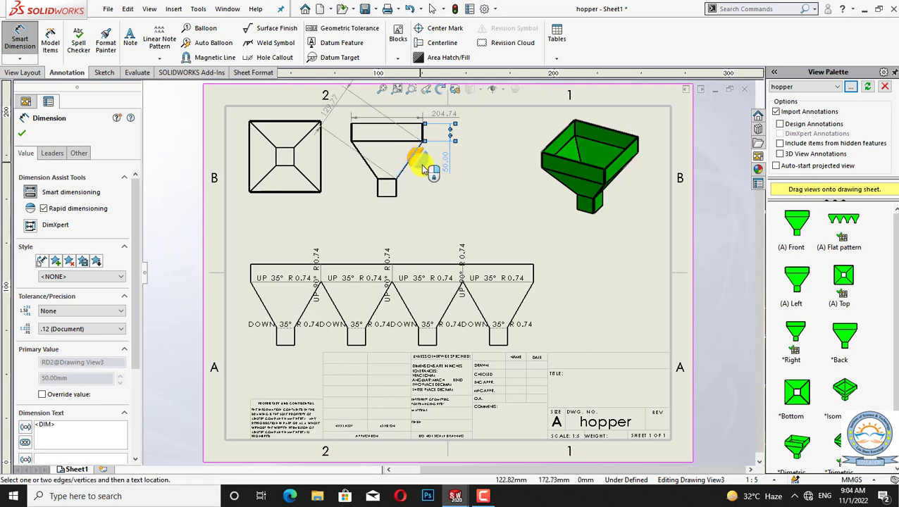
pyautogui.click(456, 204)
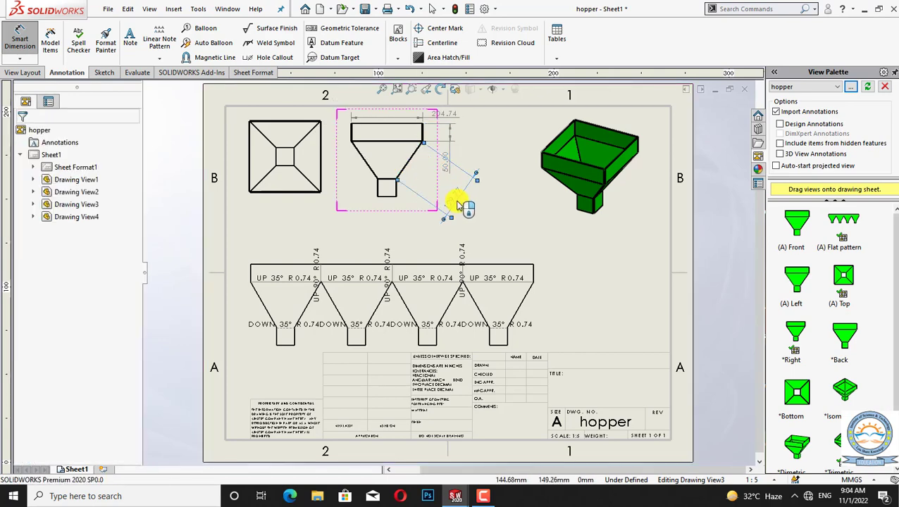
pyautogui.click(391, 196)
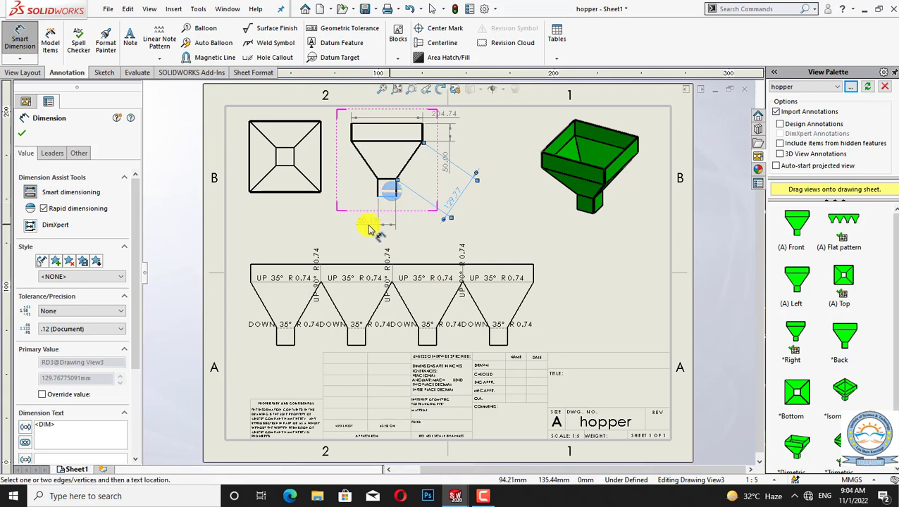
pyautogui.click(364, 226)
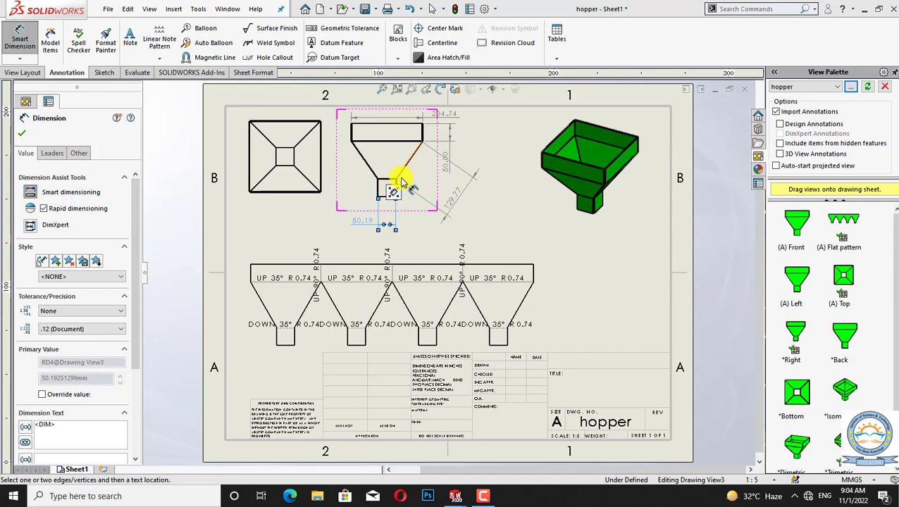
pyautogui.click(268, 210)
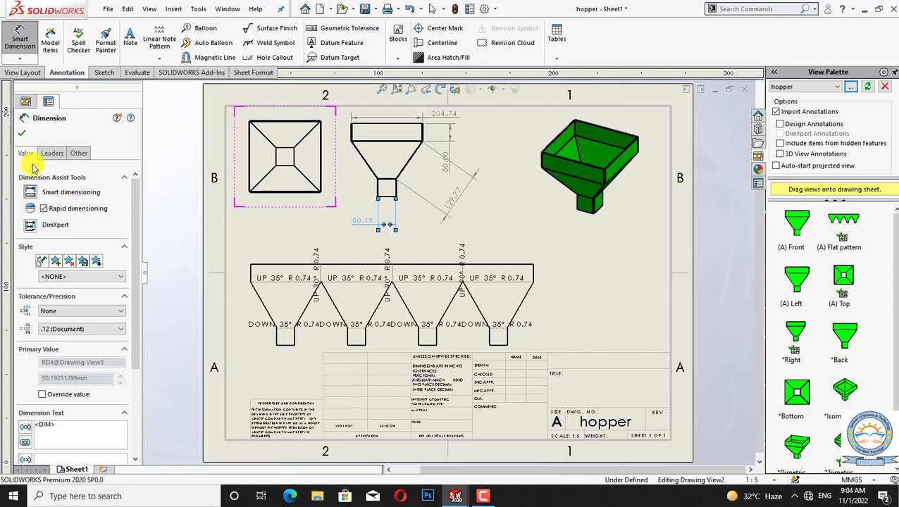
pyautogui.click(20, 134)
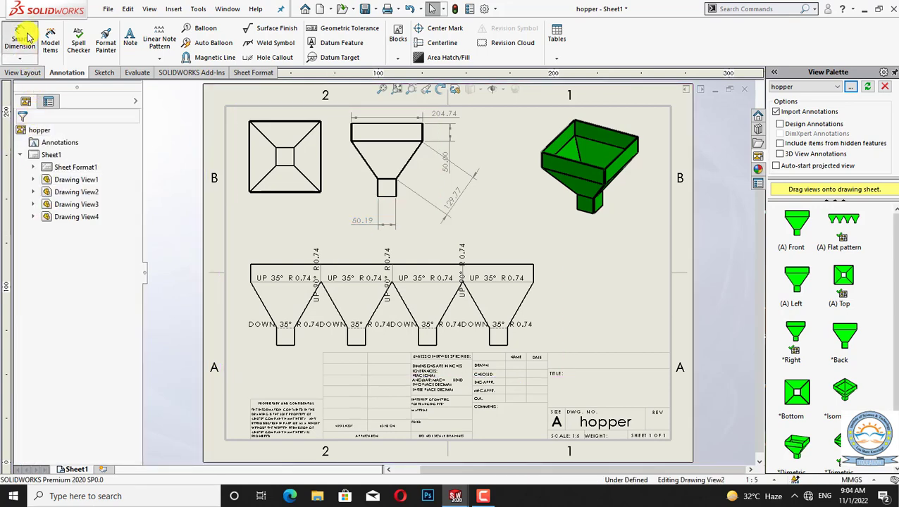
# - Add angle dimensions in the right view between the sloped edge and the outlet's side, and between the sloped edge and the rim's side
pyautogui.click(19, 40)
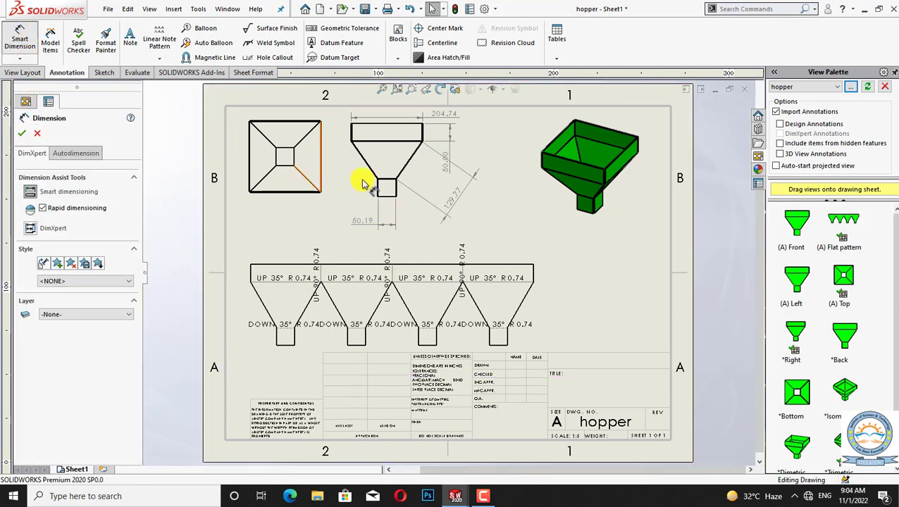
pyautogui.click(409, 171)
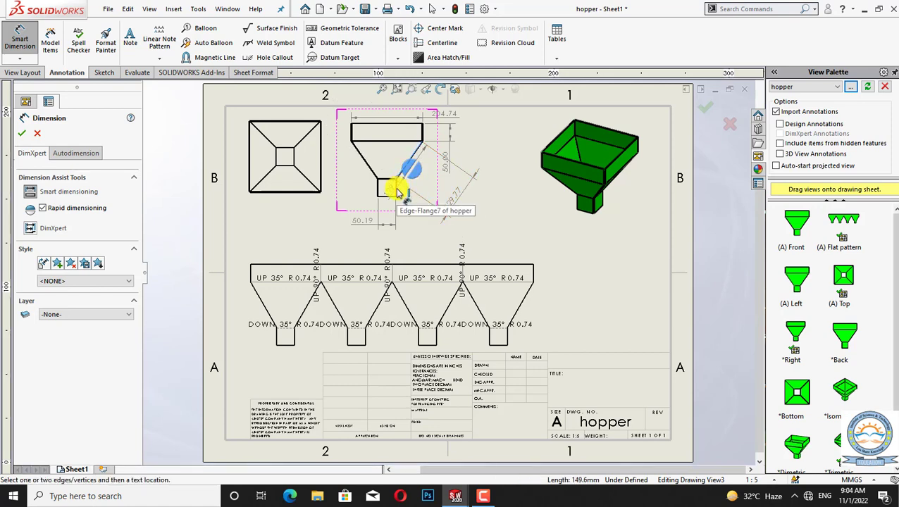
pyautogui.click(389, 185)
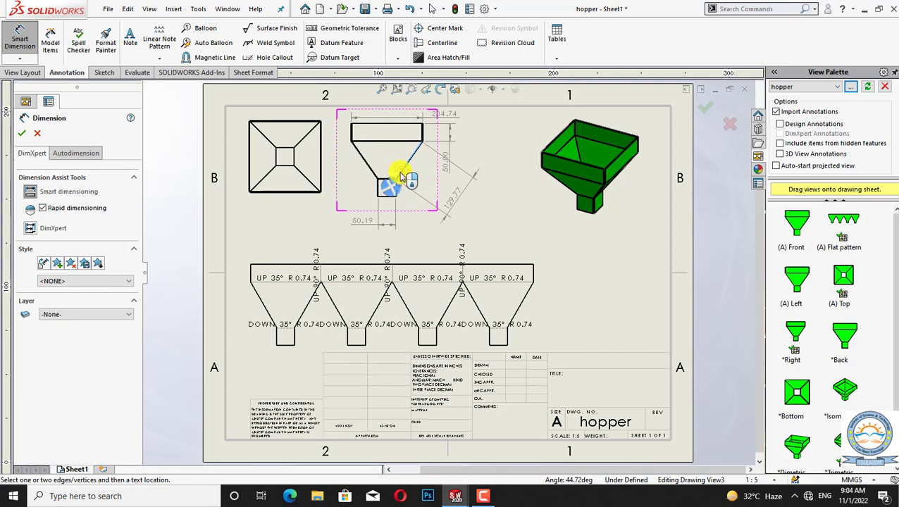
pyautogui.click(419, 180)
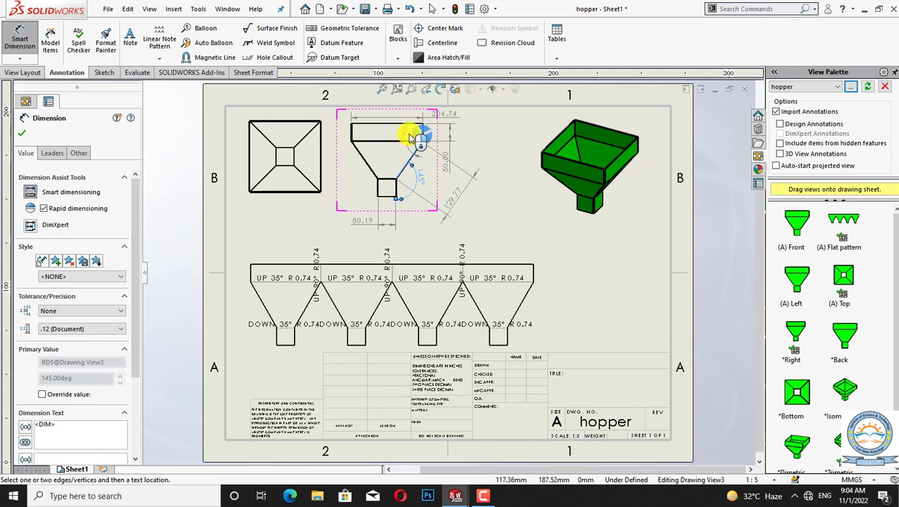
pyautogui.click(410, 136)
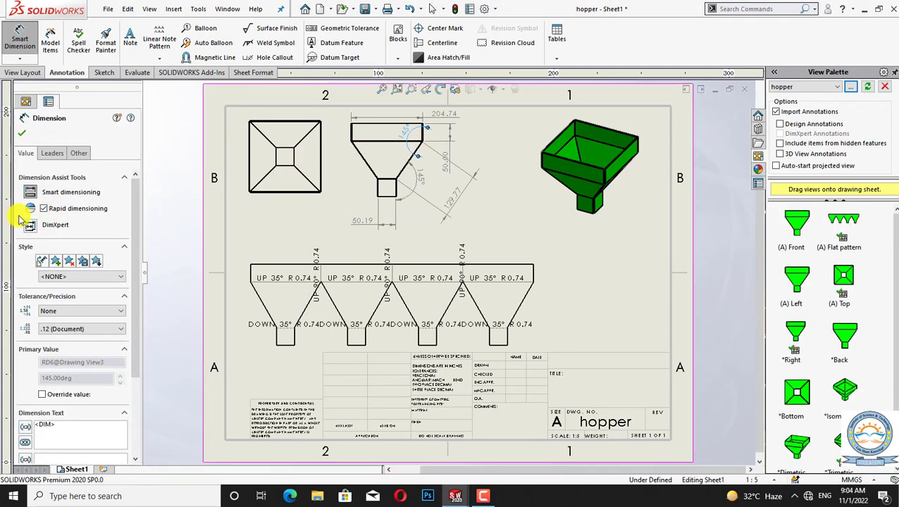
pyautogui.click(22, 136)
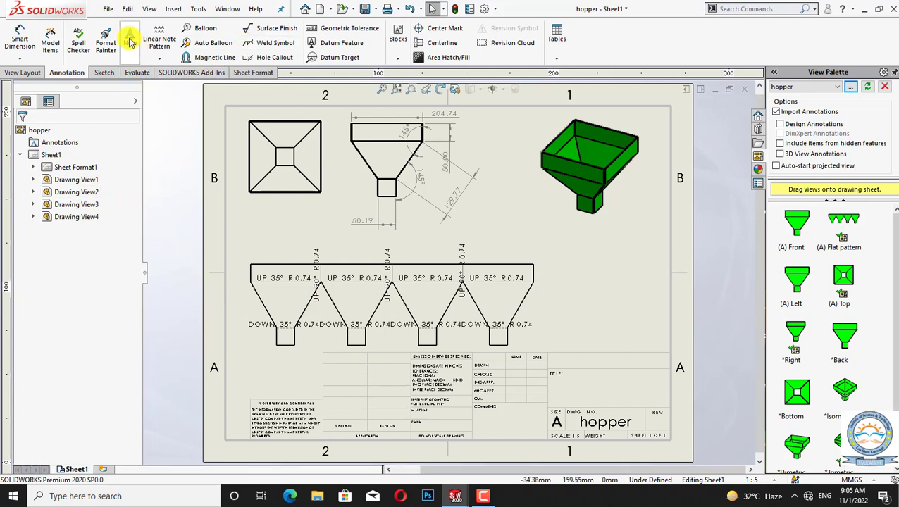
# - Save the drawing as "hopper drawing" in the CAD Files folder, updating the views and saving all modified component documents
pyautogui.click(108, 9)
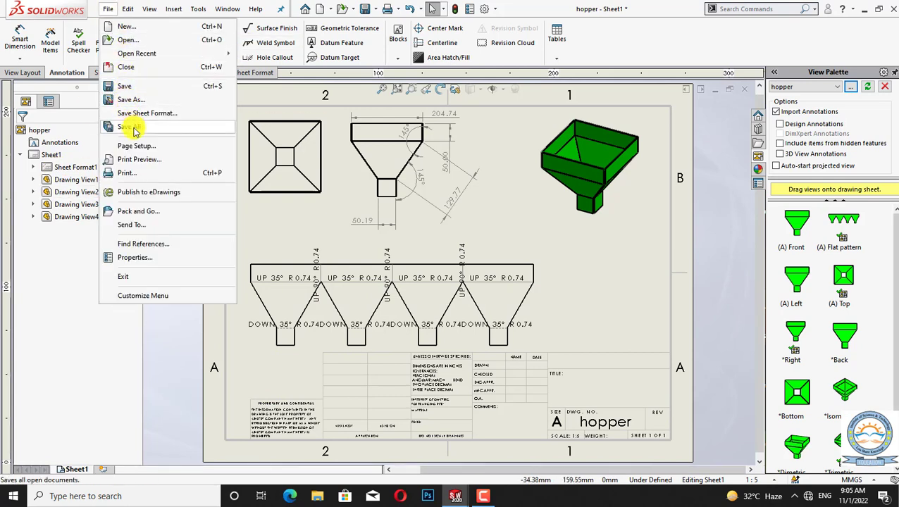
pyautogui.click(143, 87)
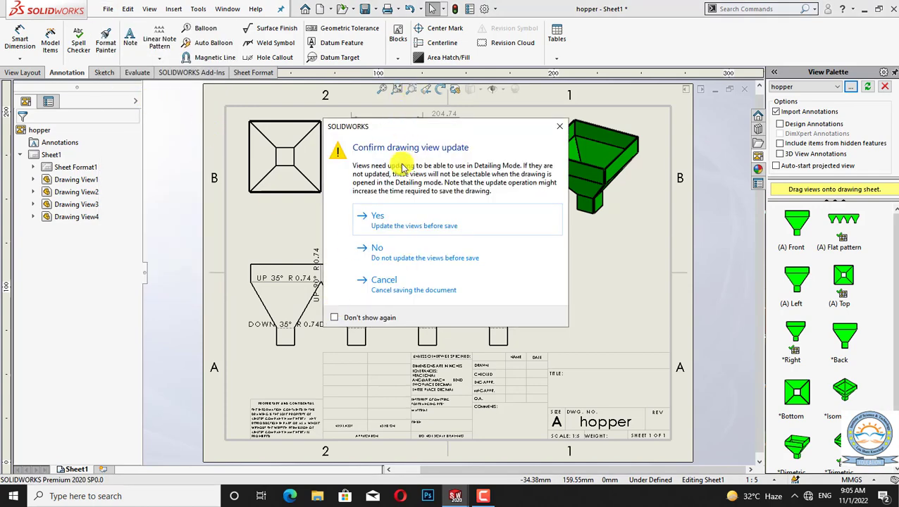
pyautogui.click(436, 224)
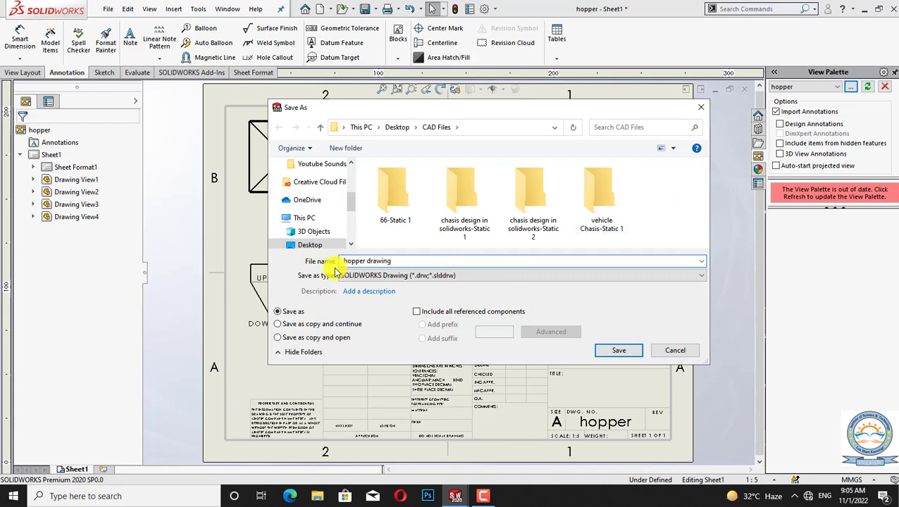
pyautogui.click(618, 352)
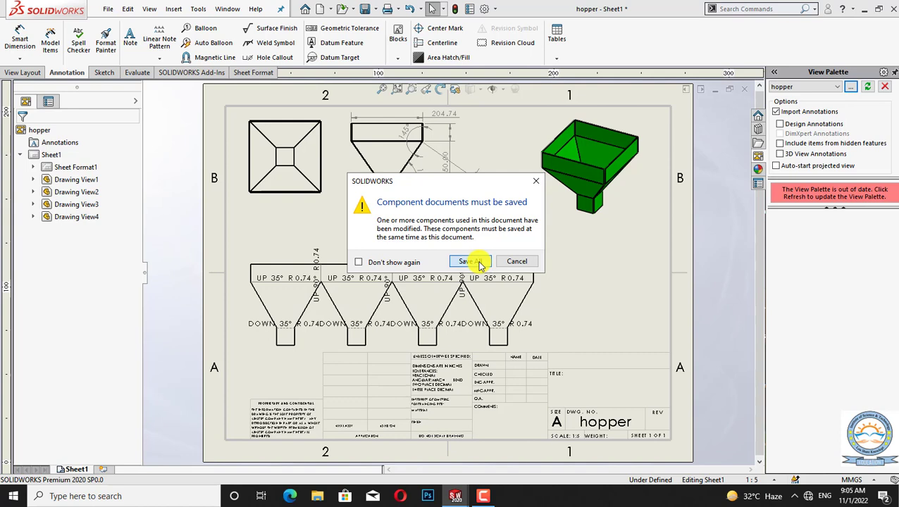
pyautogui.click(479, 262)
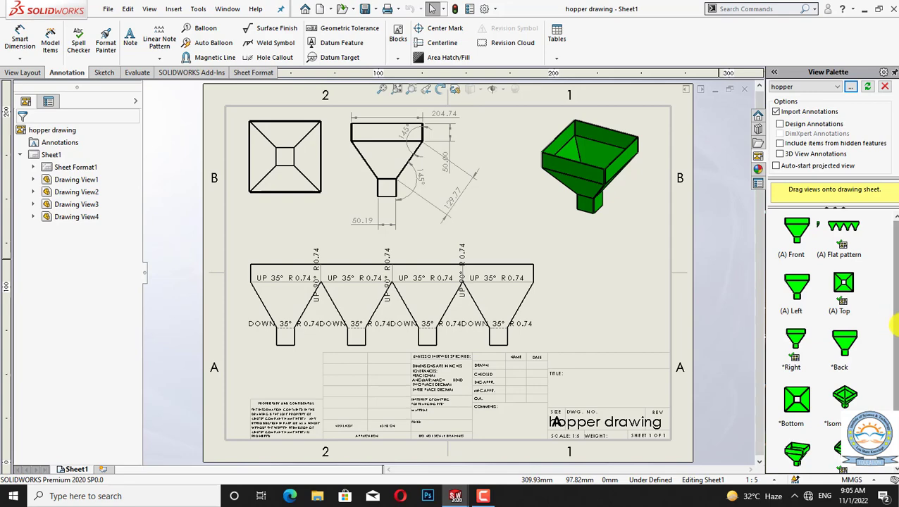
pyautogui.scroll(-2, 894, 326)
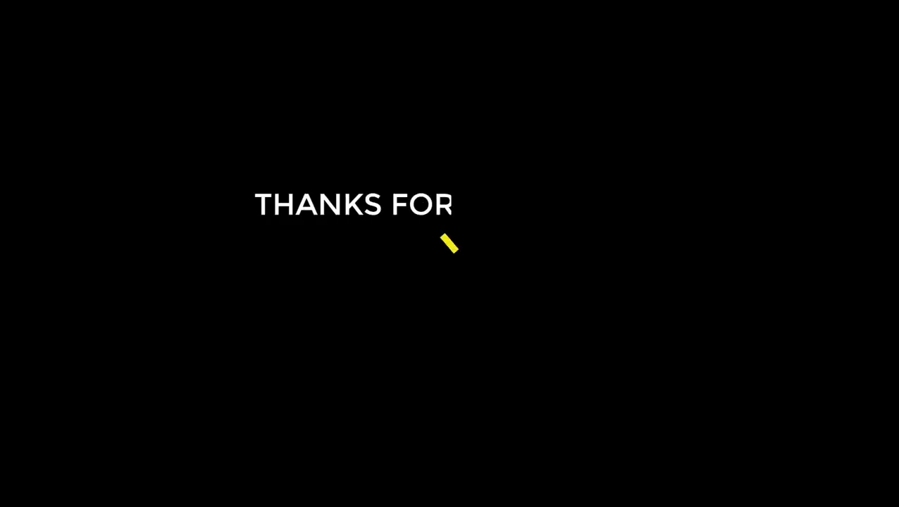